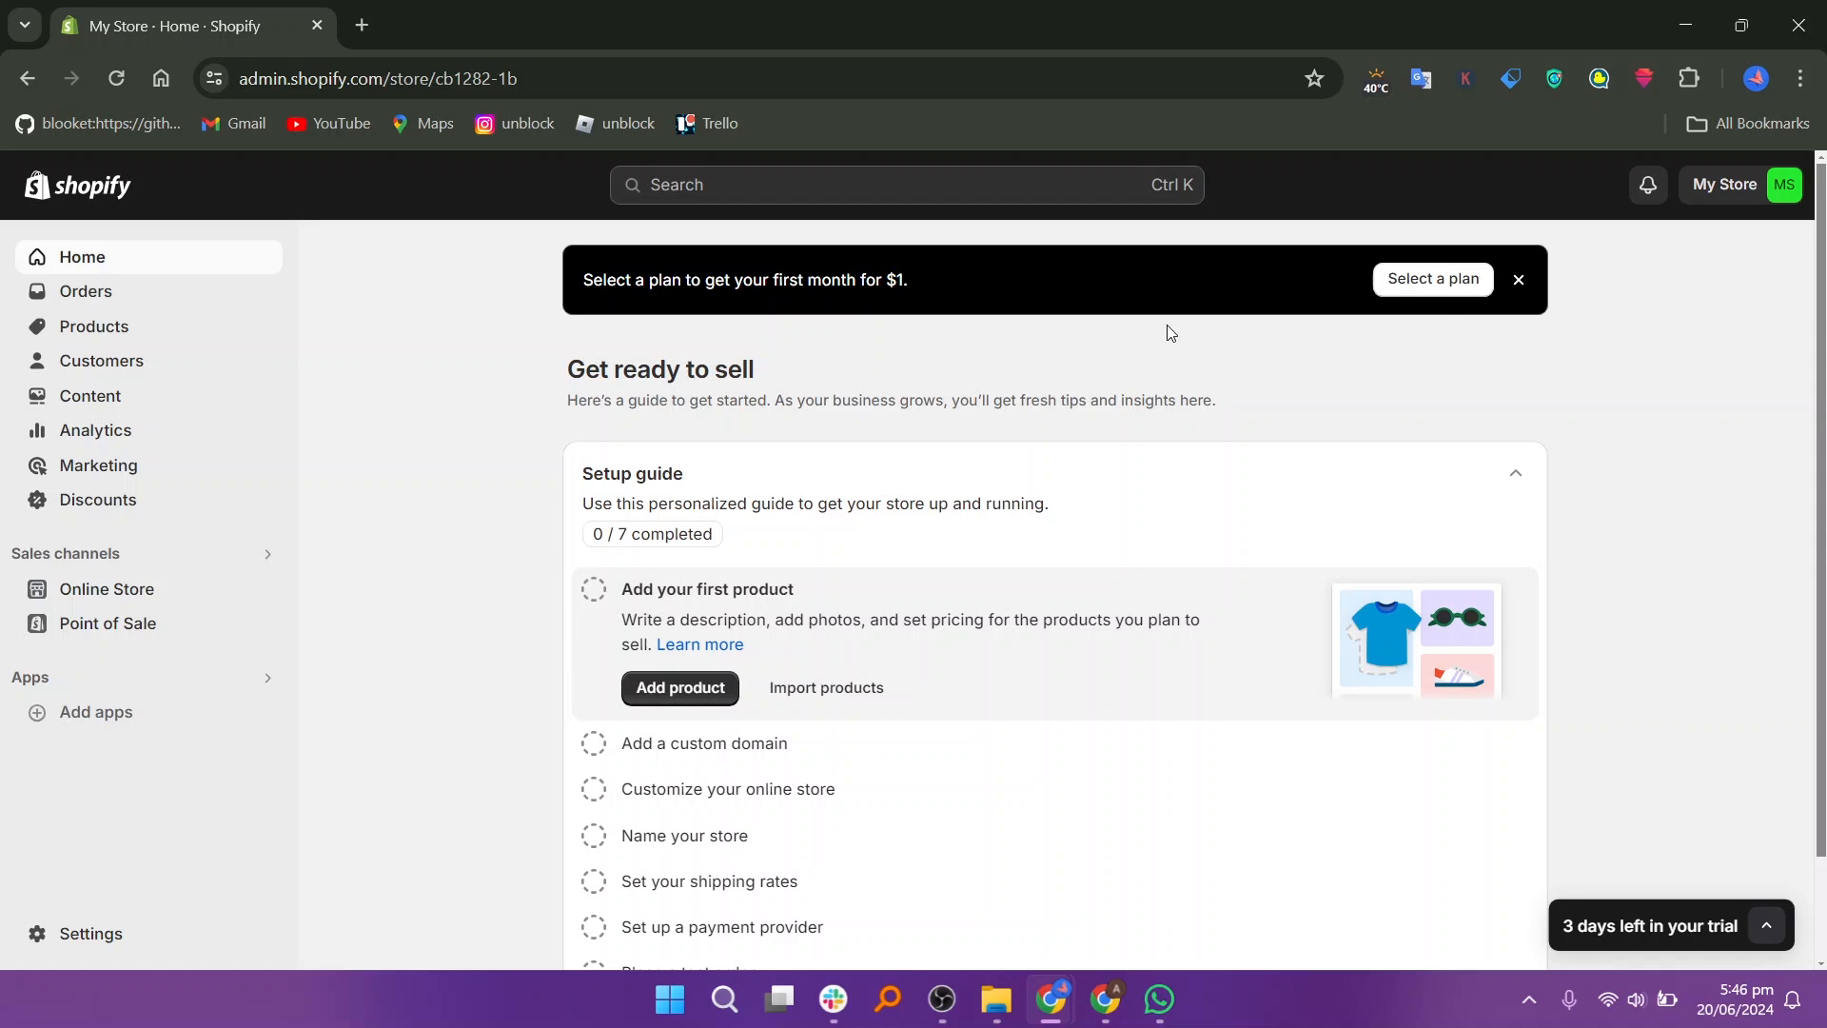
Open the full Shopify App Store from the store's recommended apps.
click(100, 712)
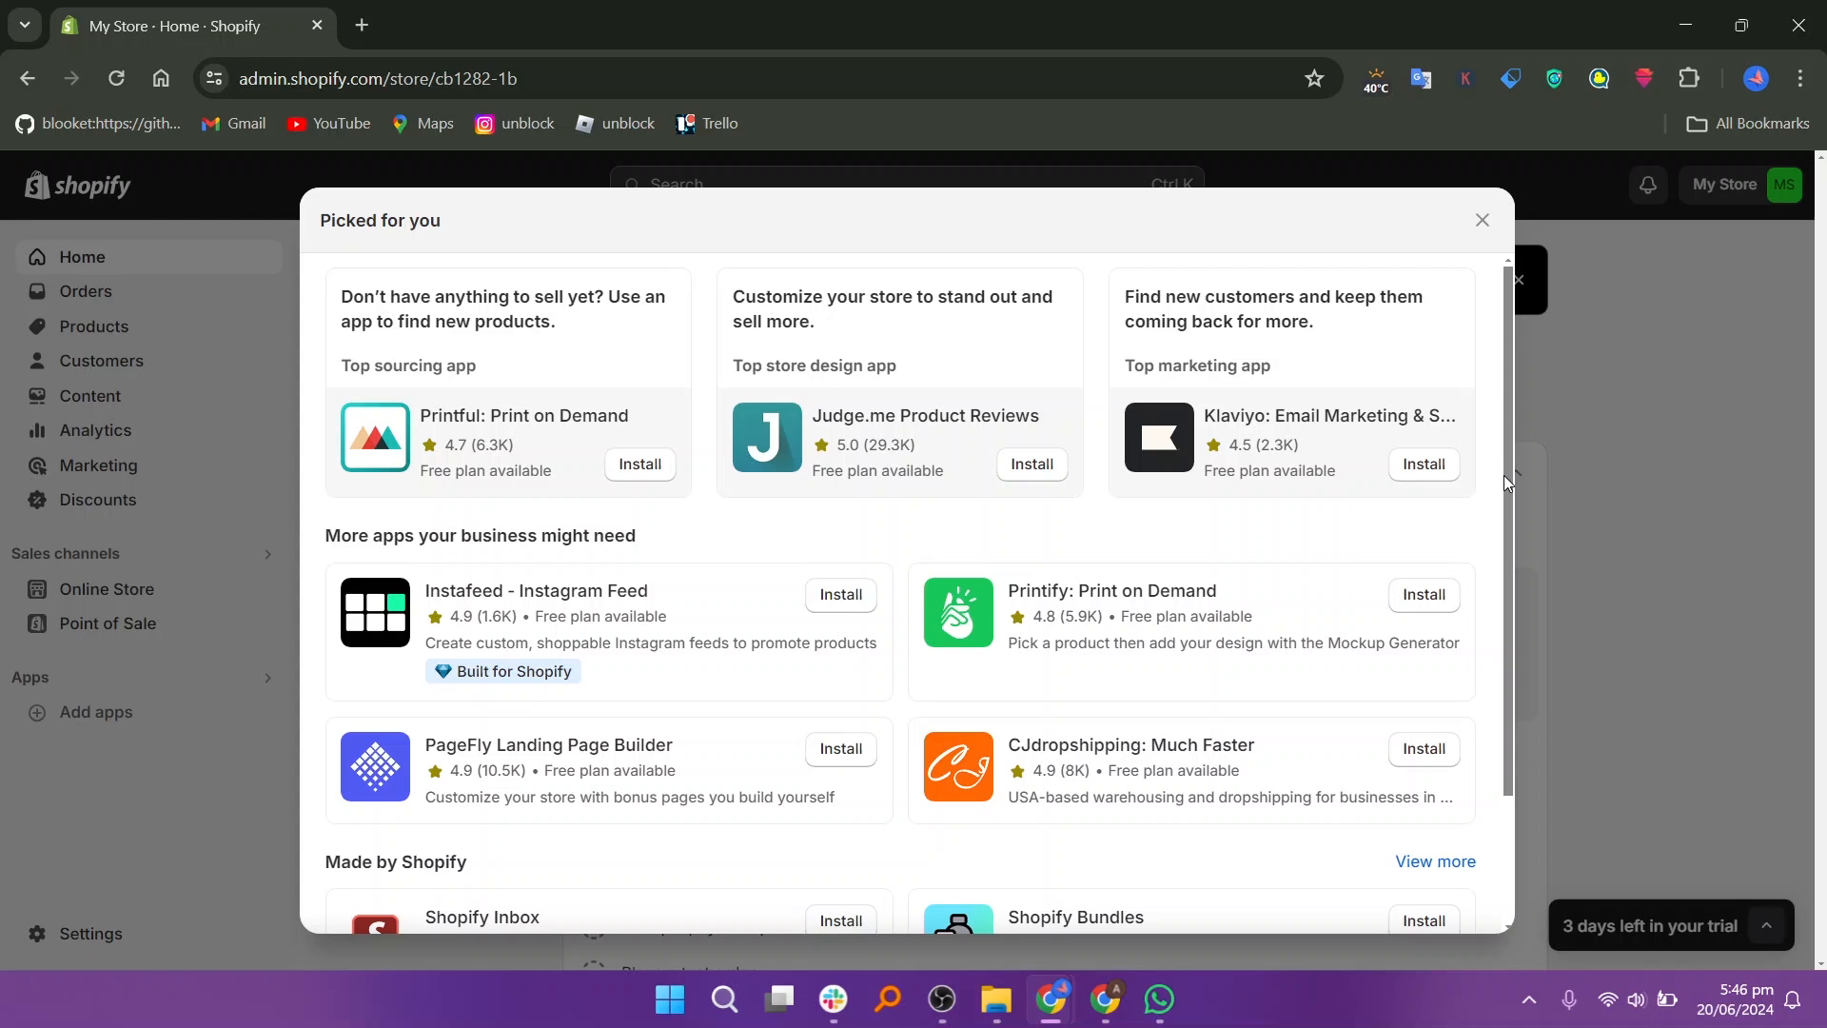
scroll(1504, 591, down, 2)
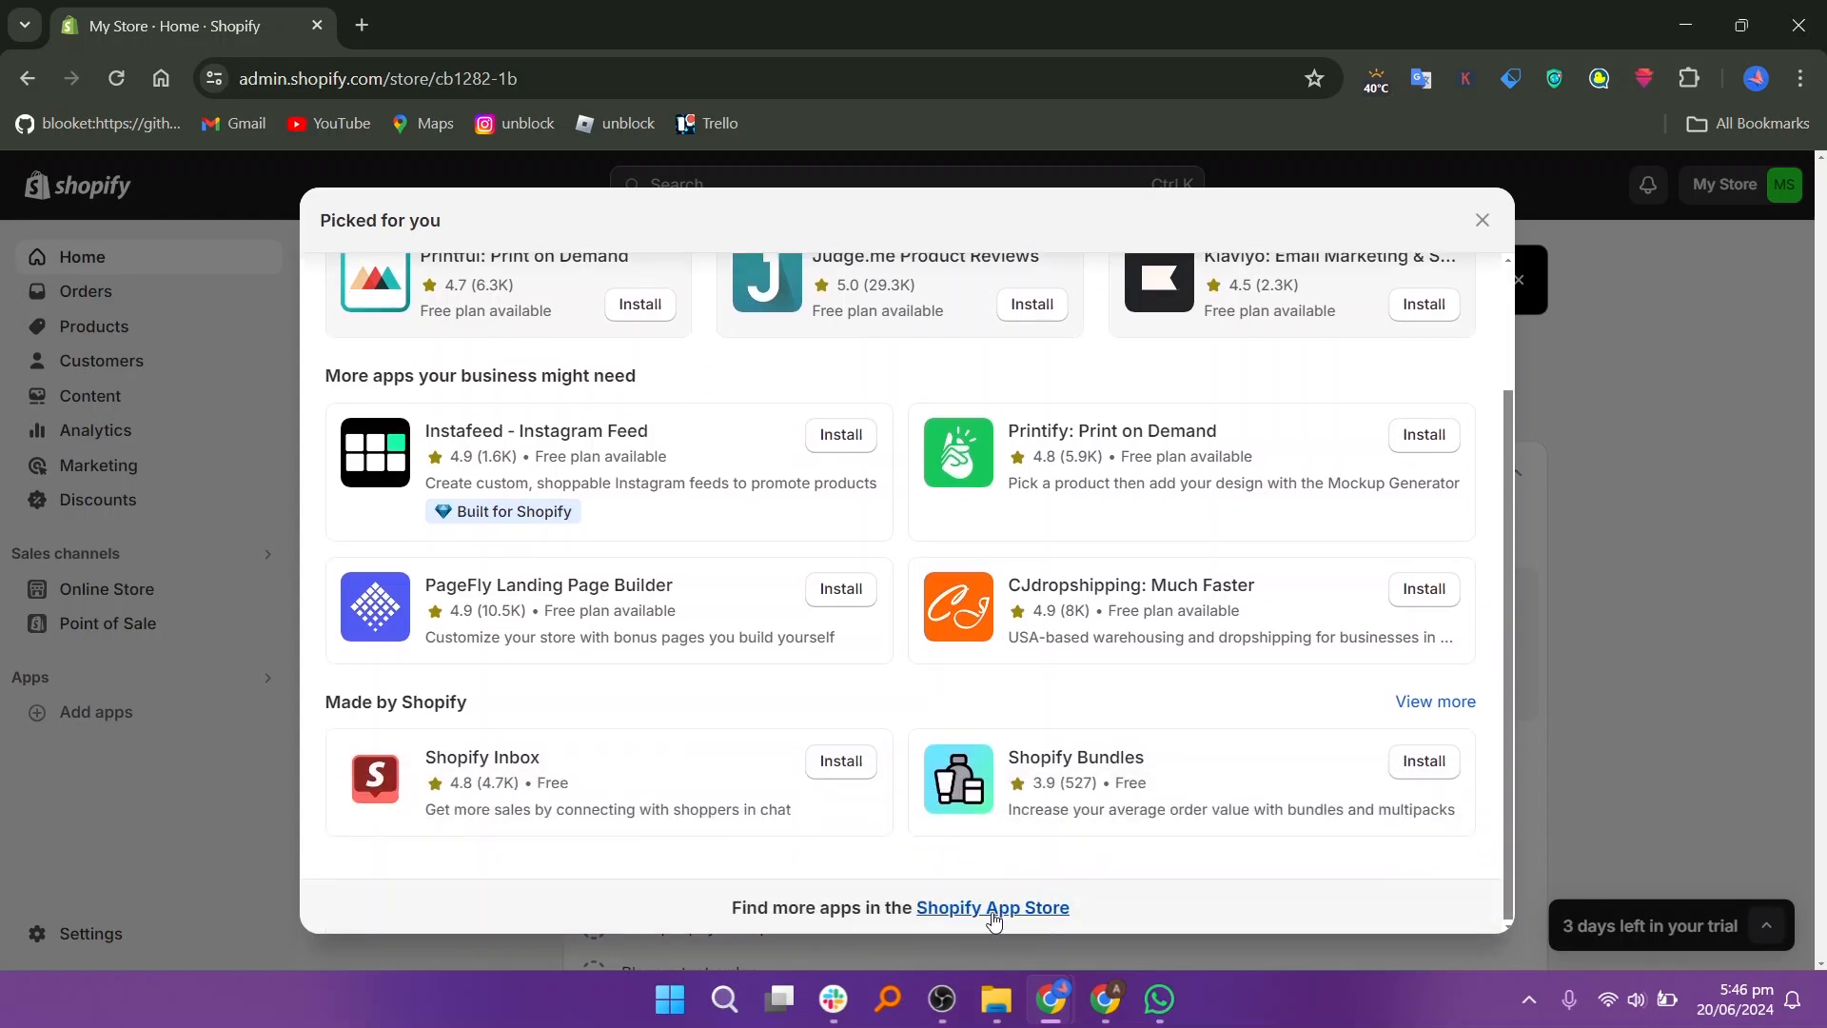
click(992, 910)
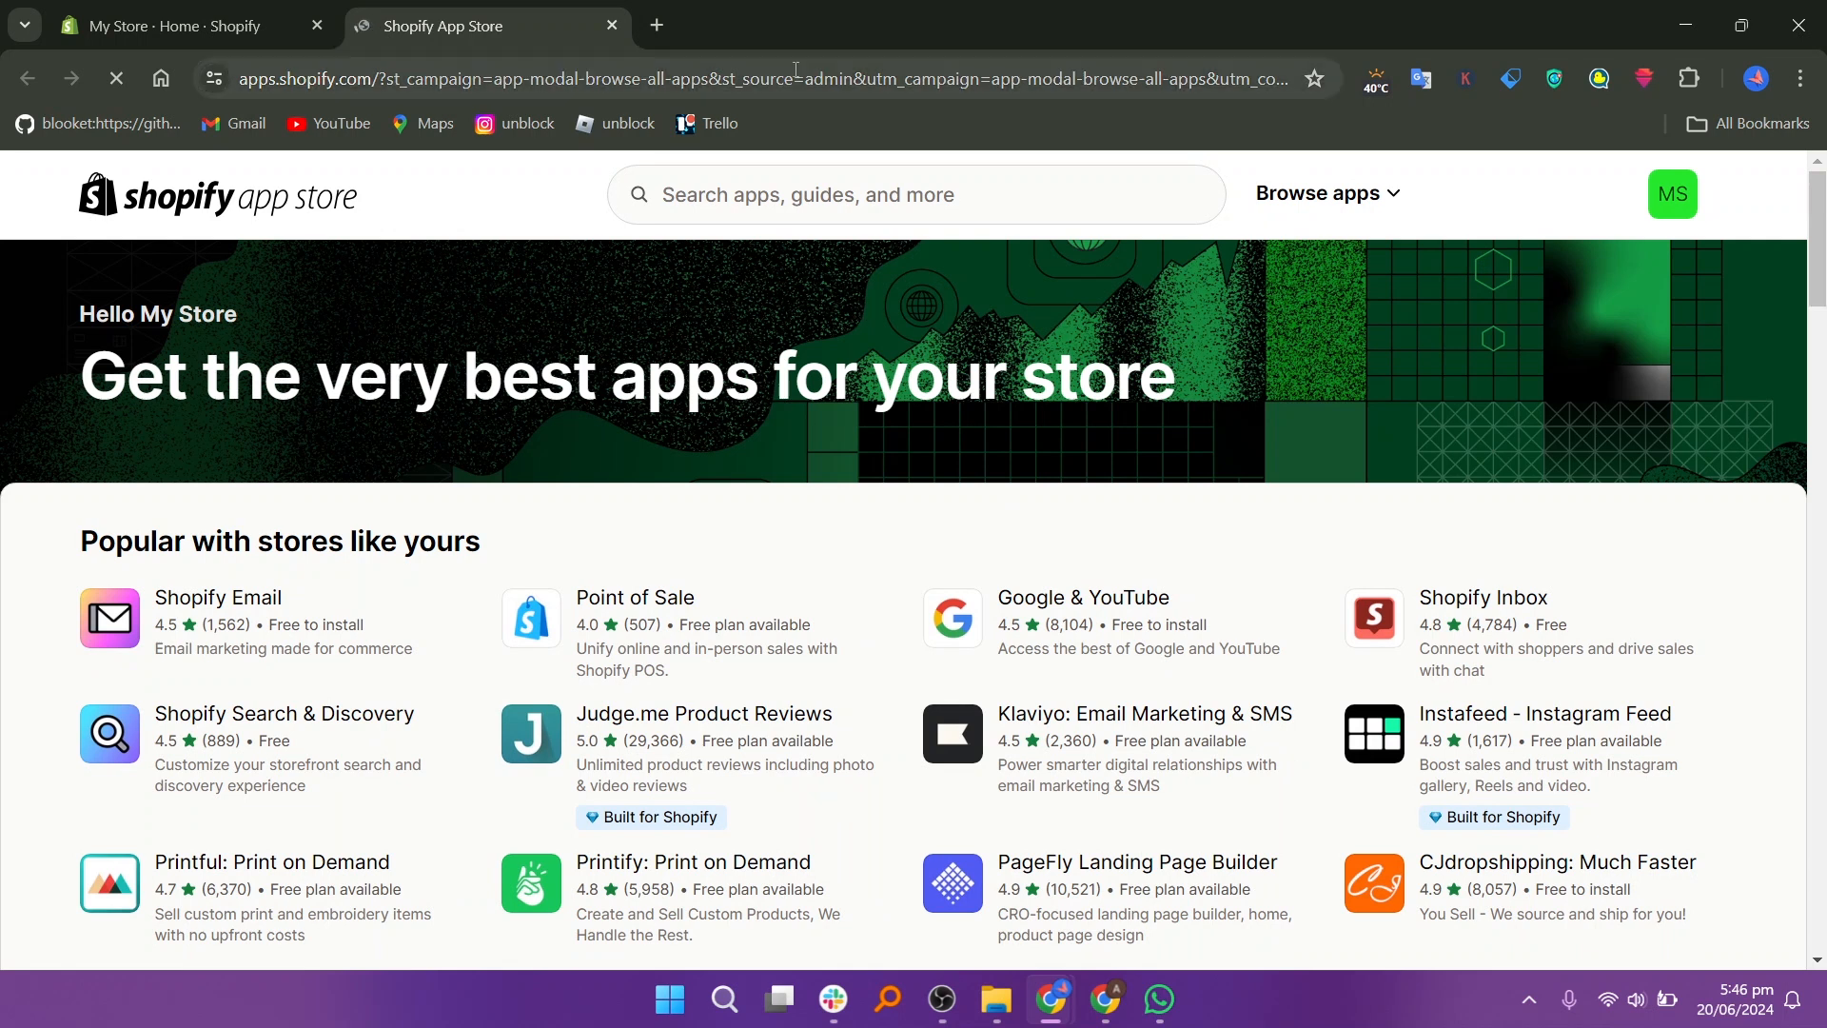
Search the app store for "estimated delivery date" and open the Estimated Delivery Date - Plus listing.
click(753, 196)
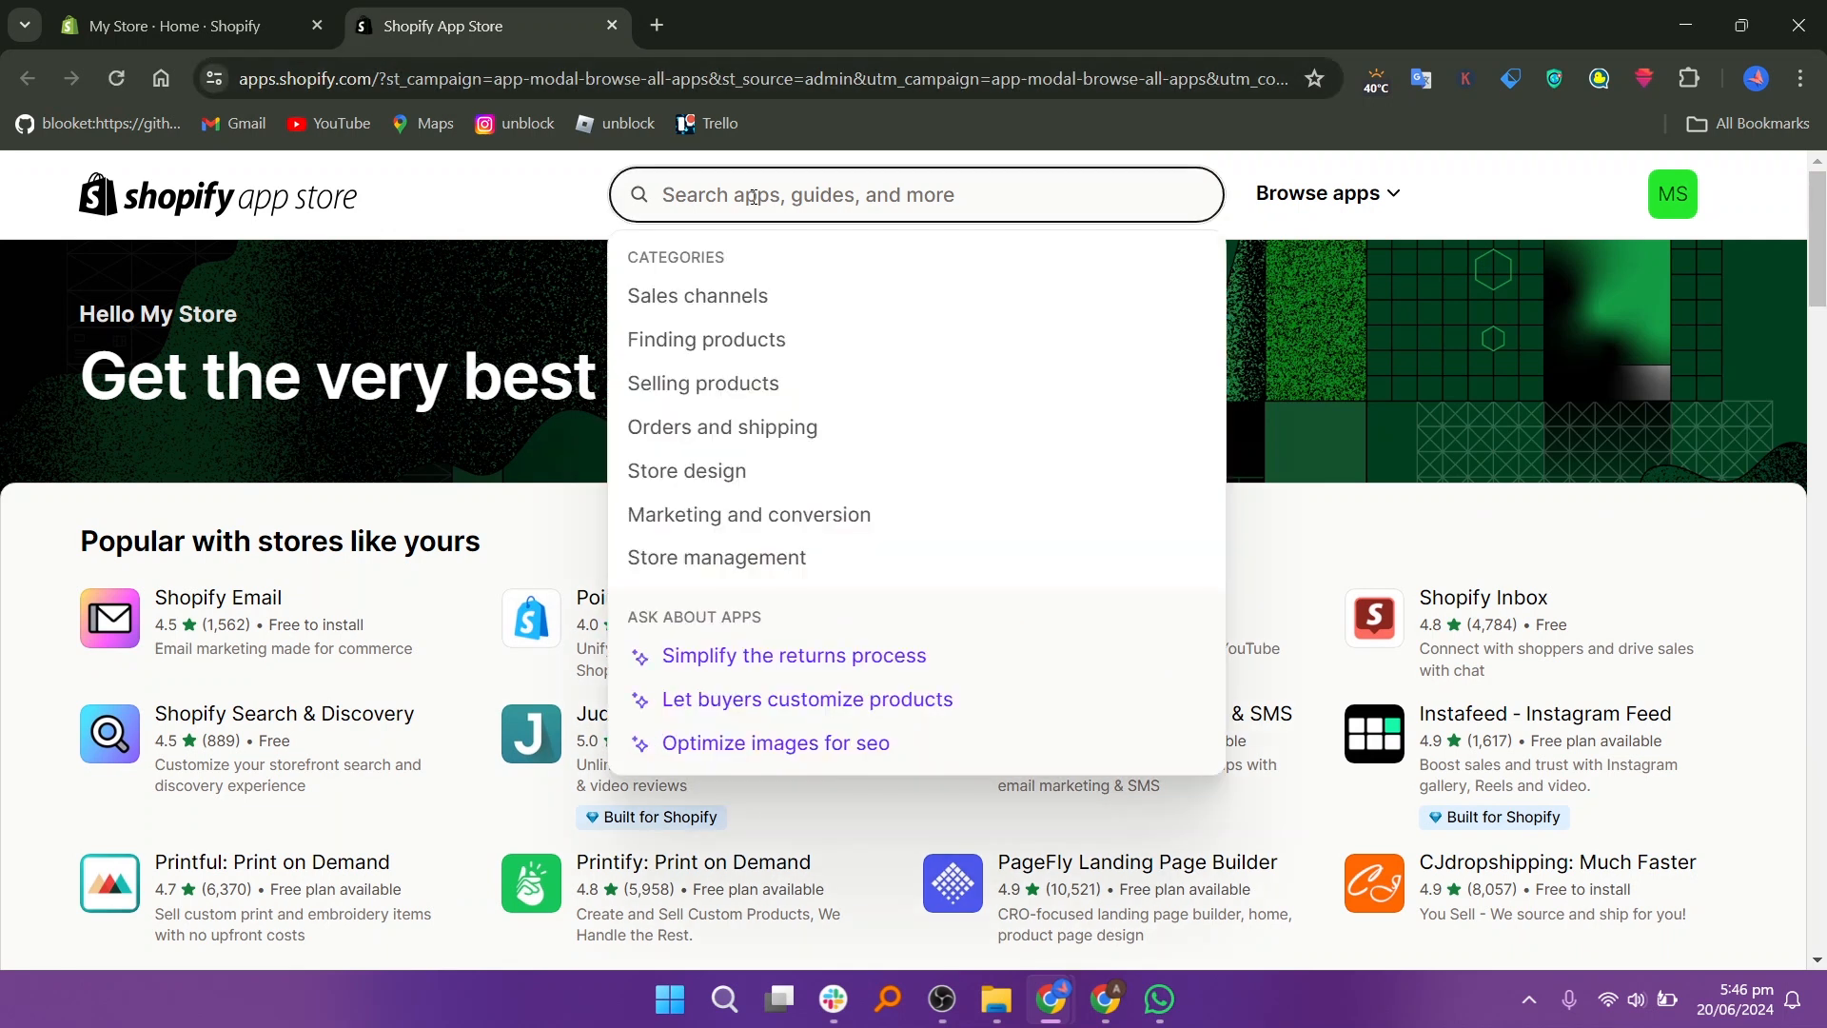
text(estimated)
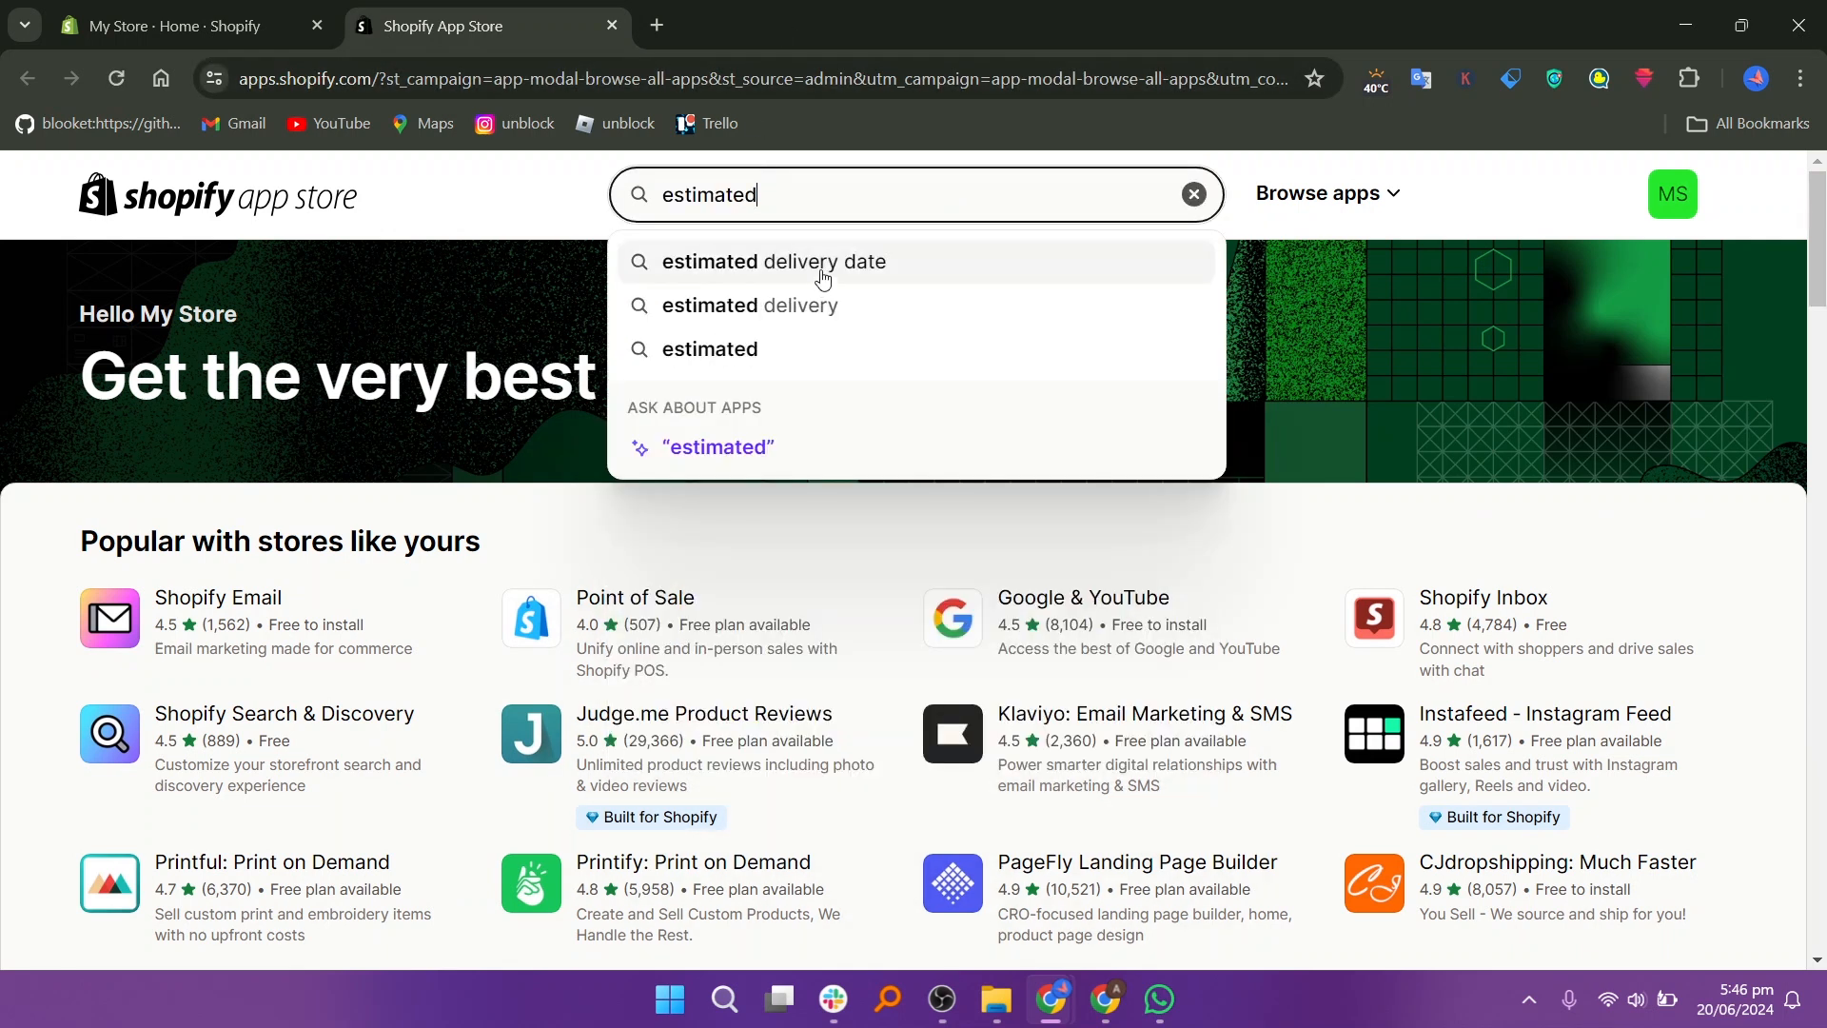
key(Return)
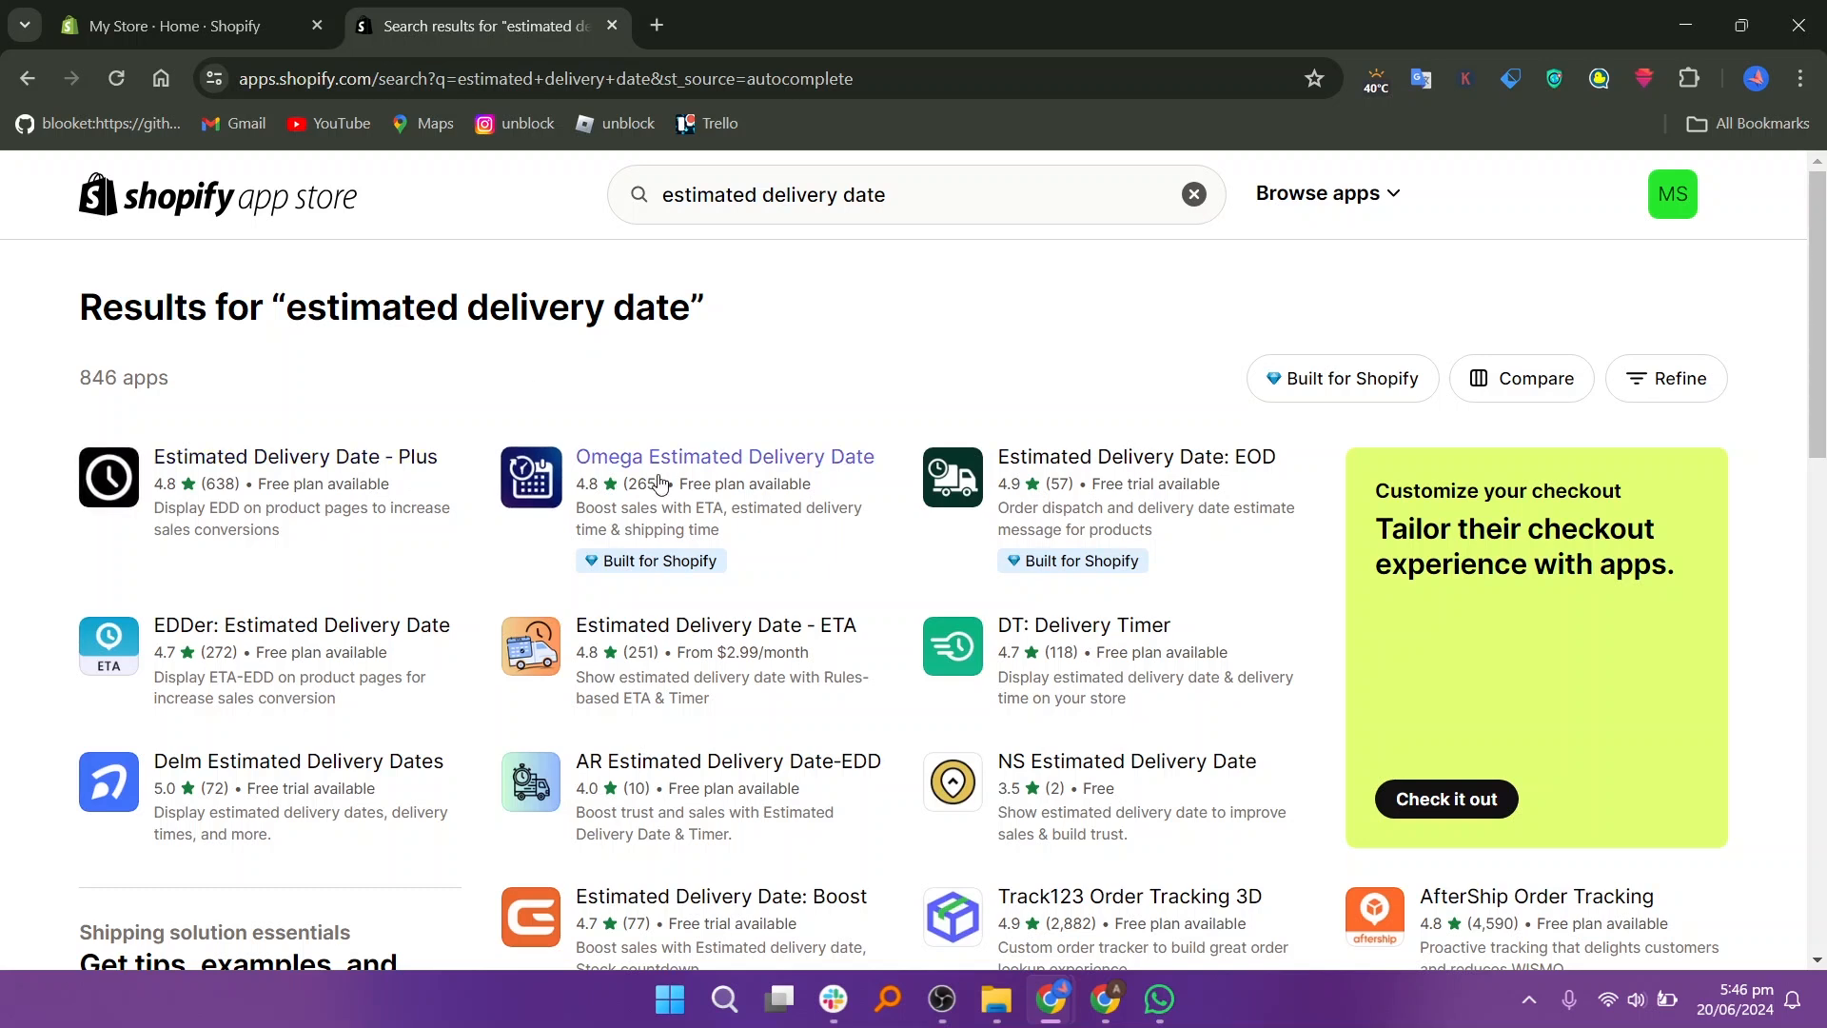
click(335, 485)
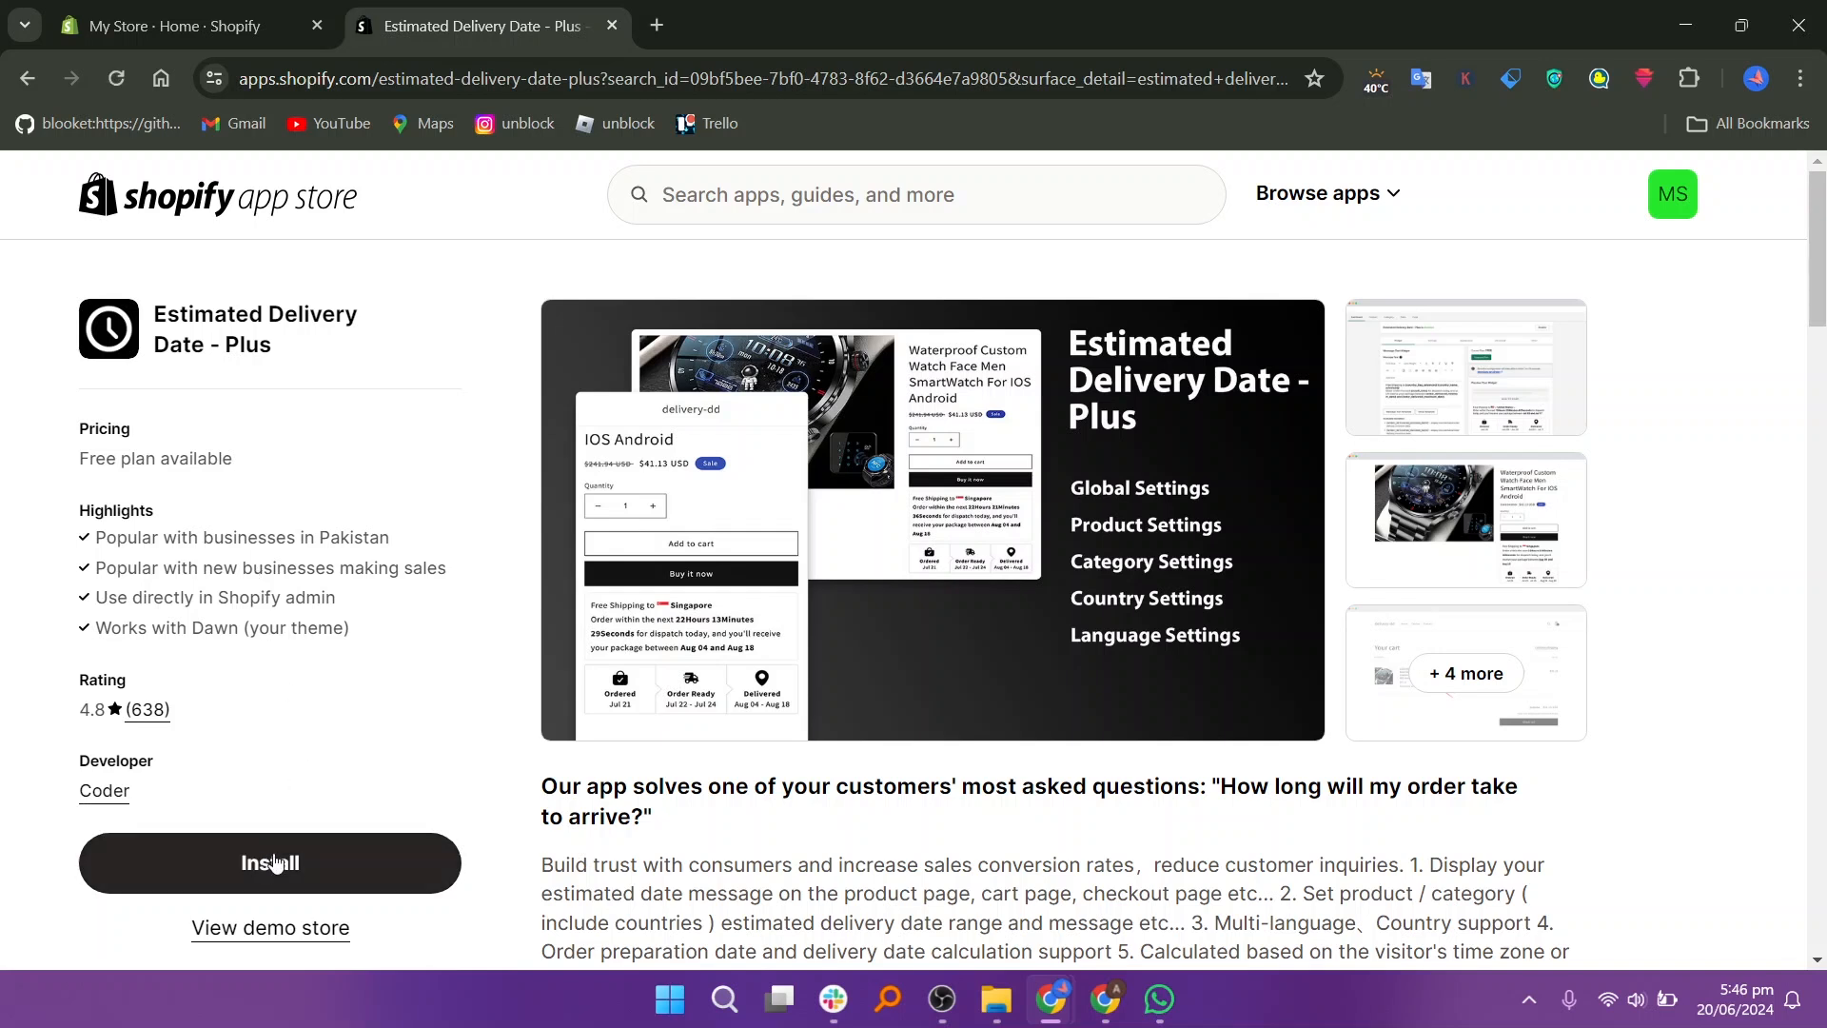
Install the Estimated Delivery Date - Plus app on the store and grant its requested access.
click(275, 861)
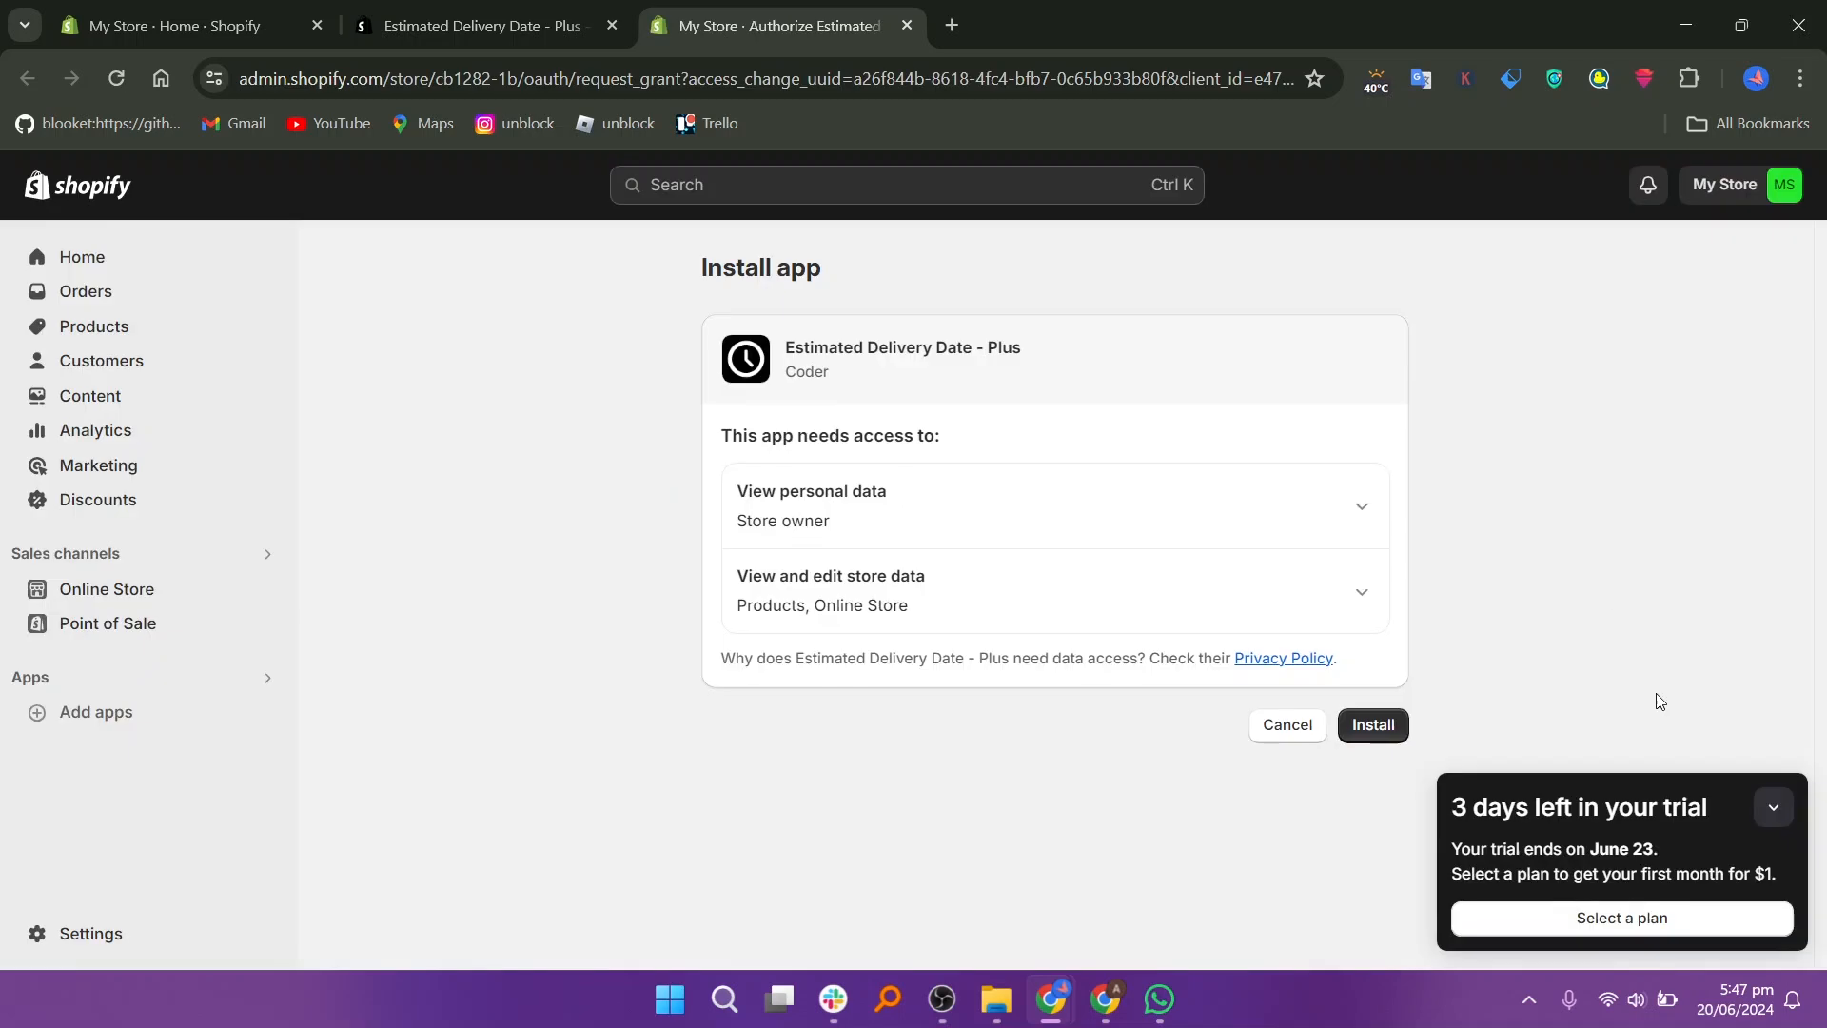
click(1784, 820)
click(1374, 724)
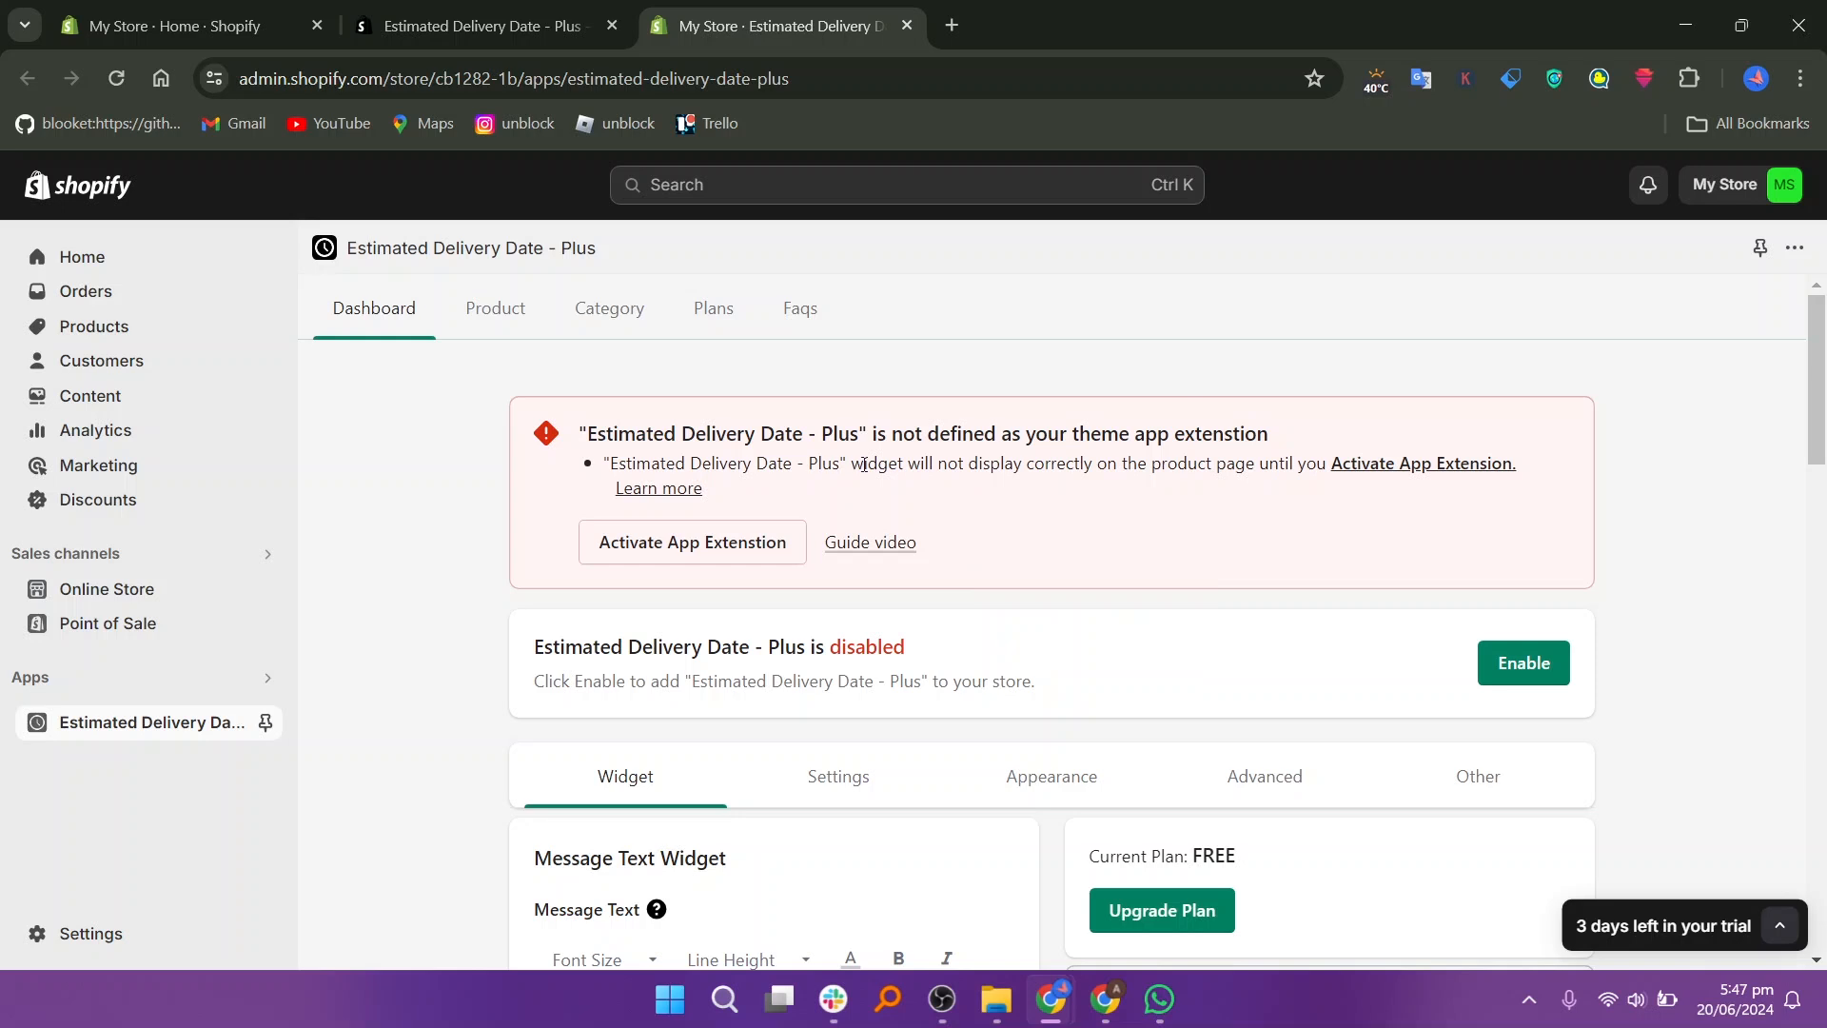
Activate the EDD - Plus Init app embed in the Dawn theme and save the theme.
click(690, 549)
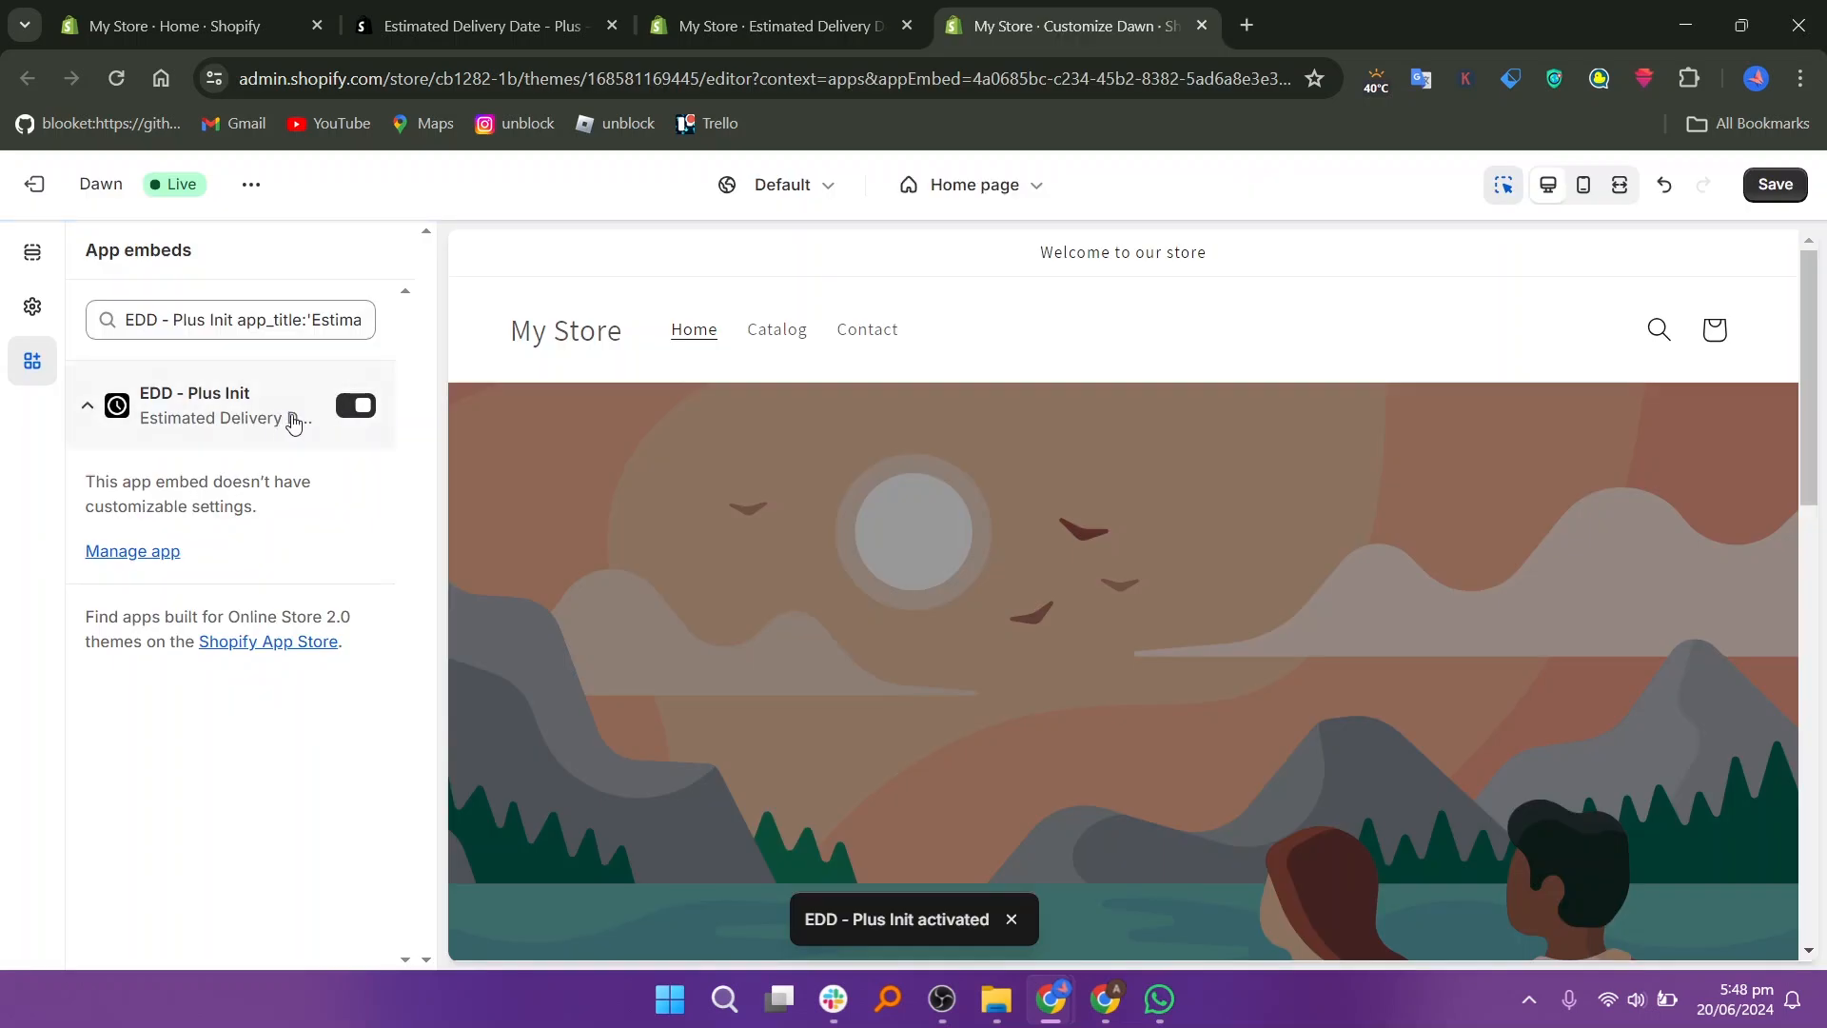
click(360, 405)
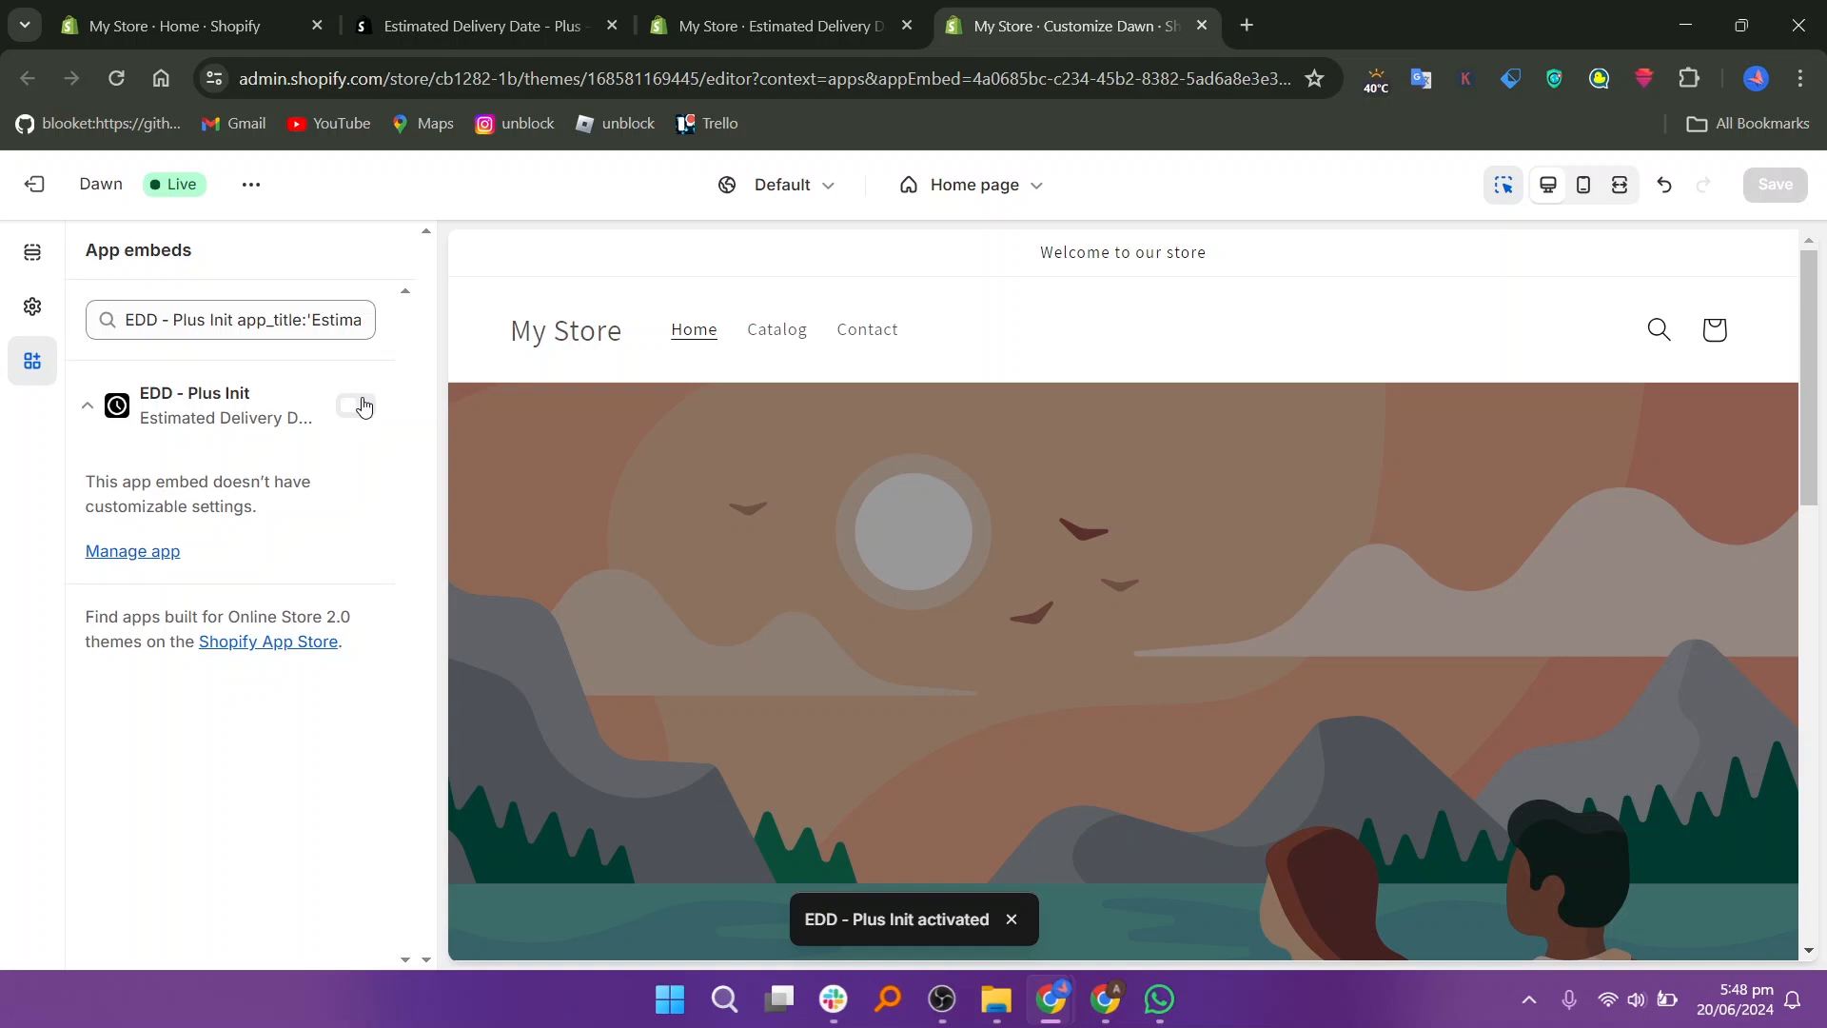
click(361, 406)
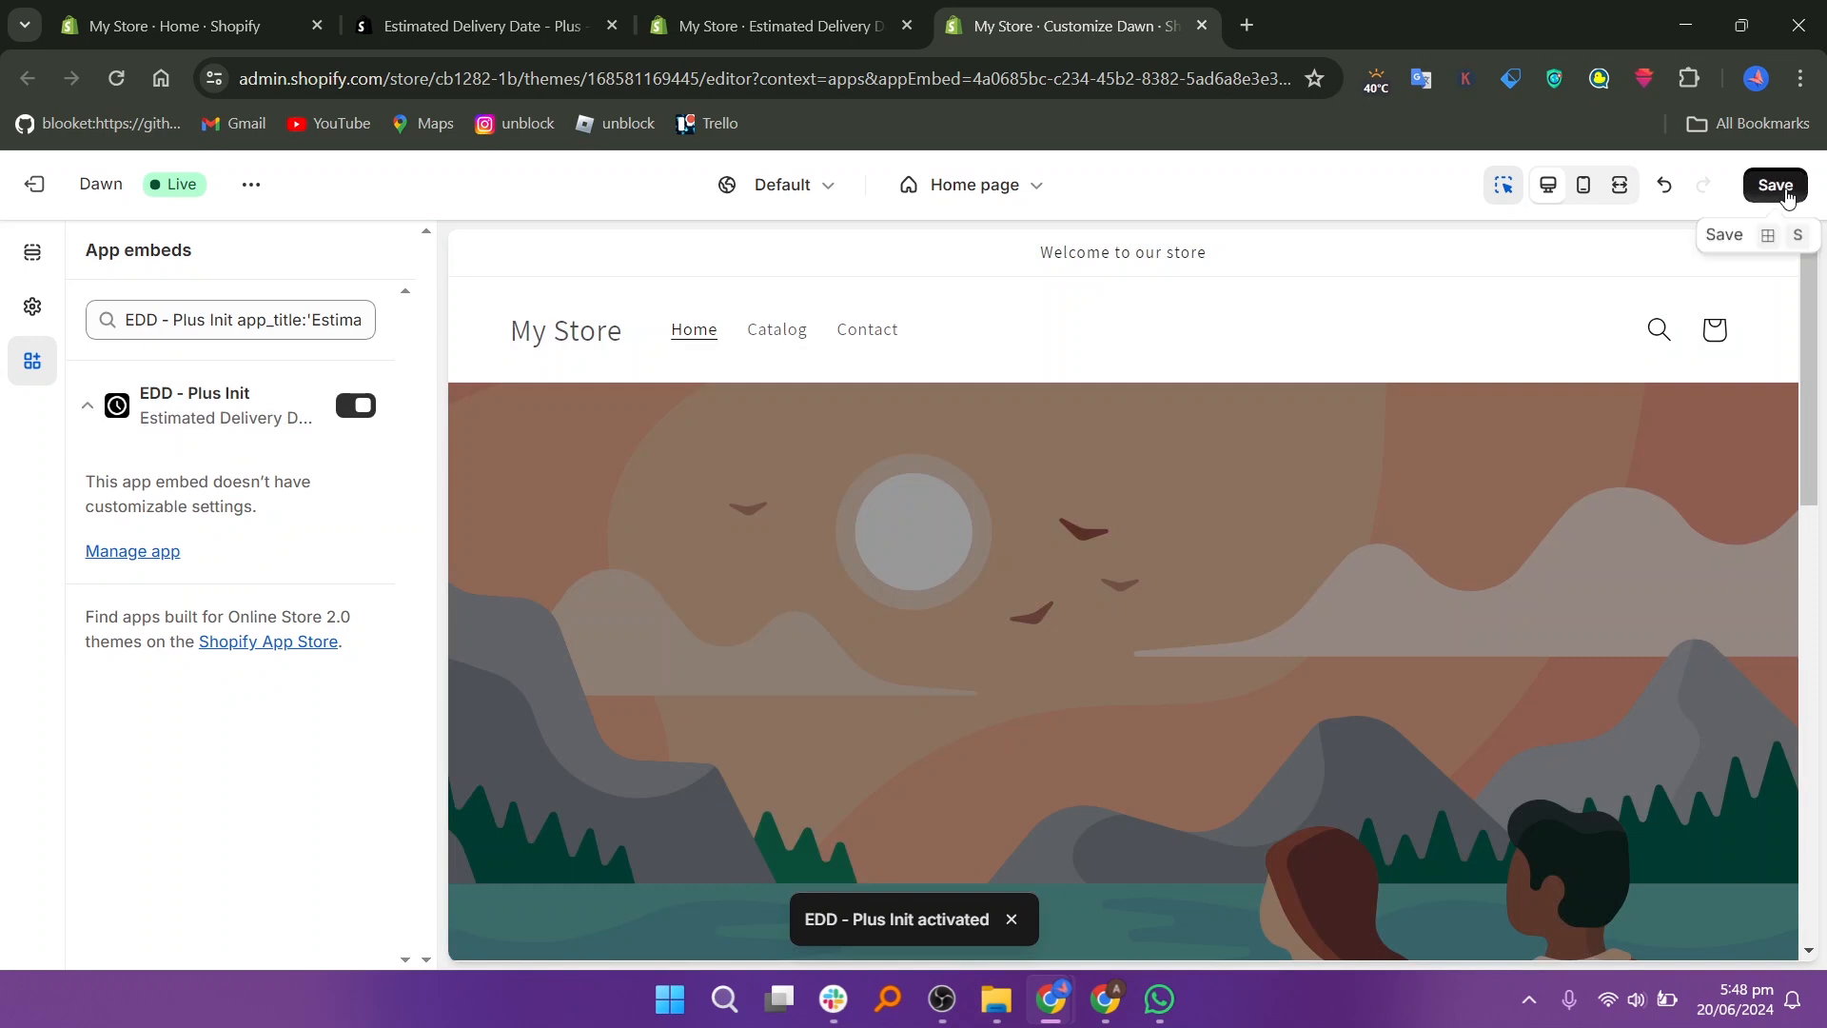
click(1786, 196)
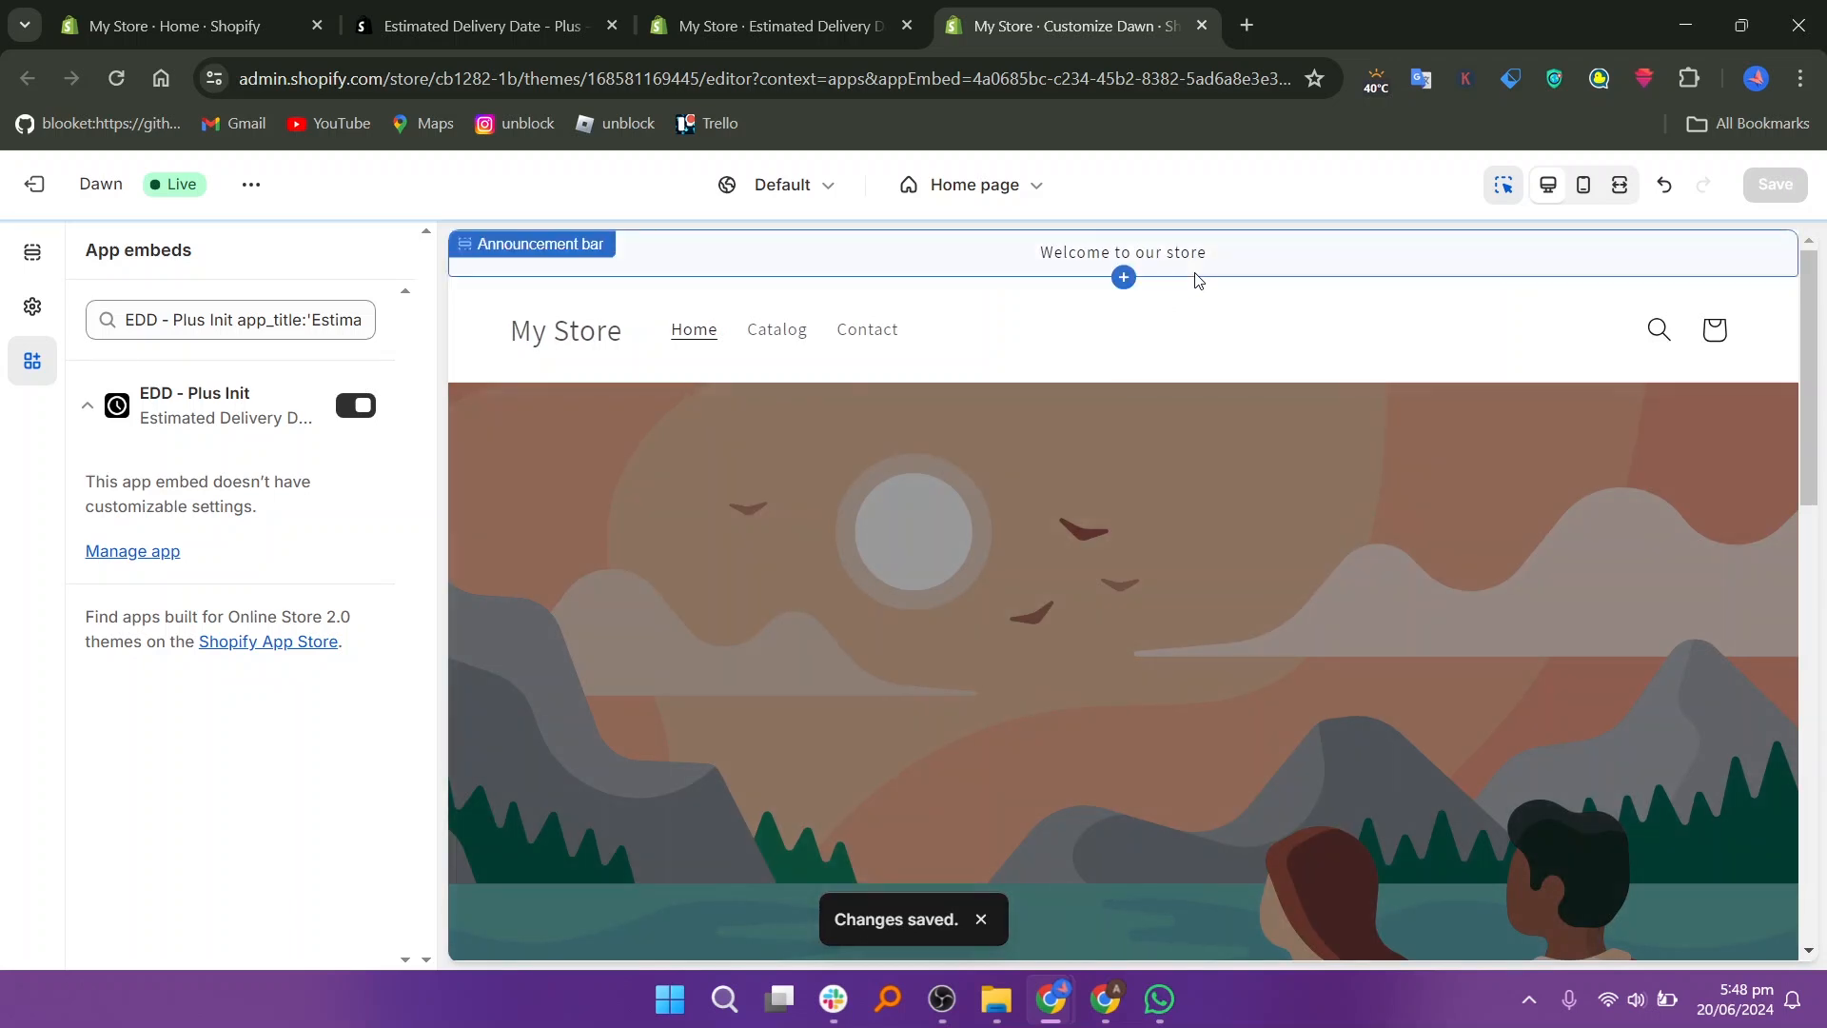
Return to the app's dashboard, refresh it and enable Estimated Delivery Date - Plus for the store.
click(805, 8)
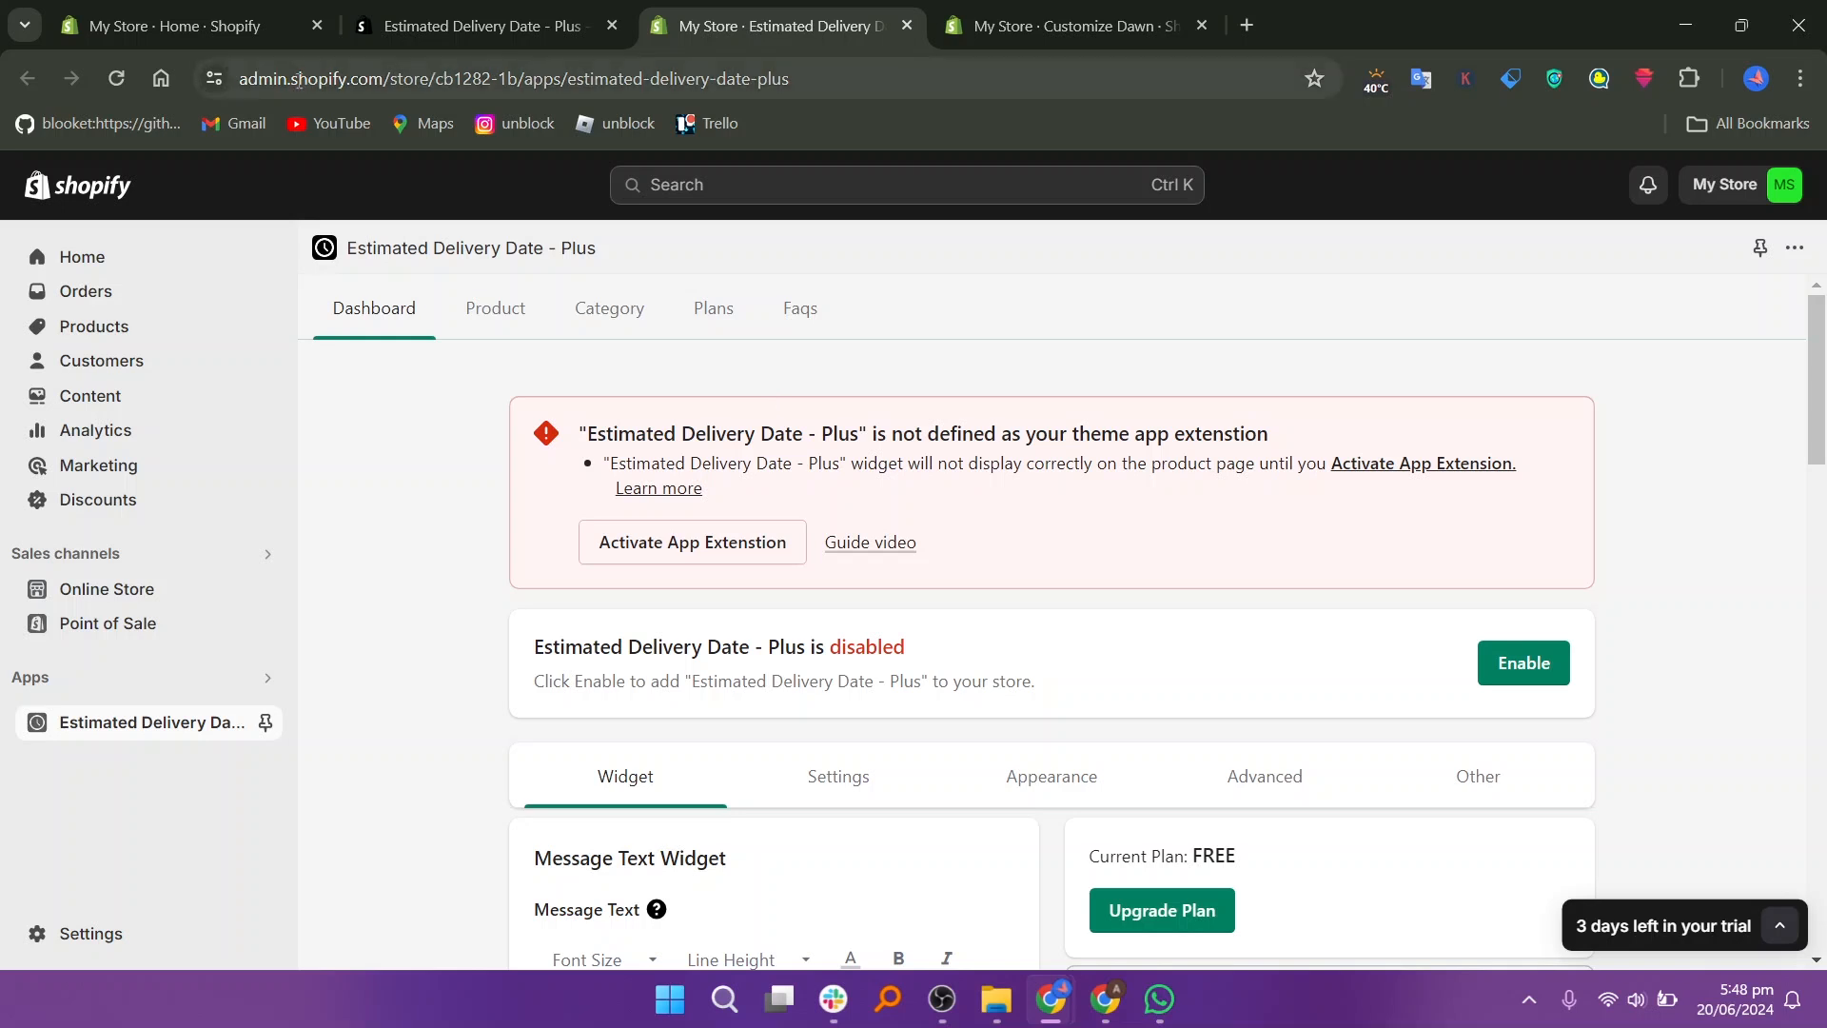
click(124, 87)
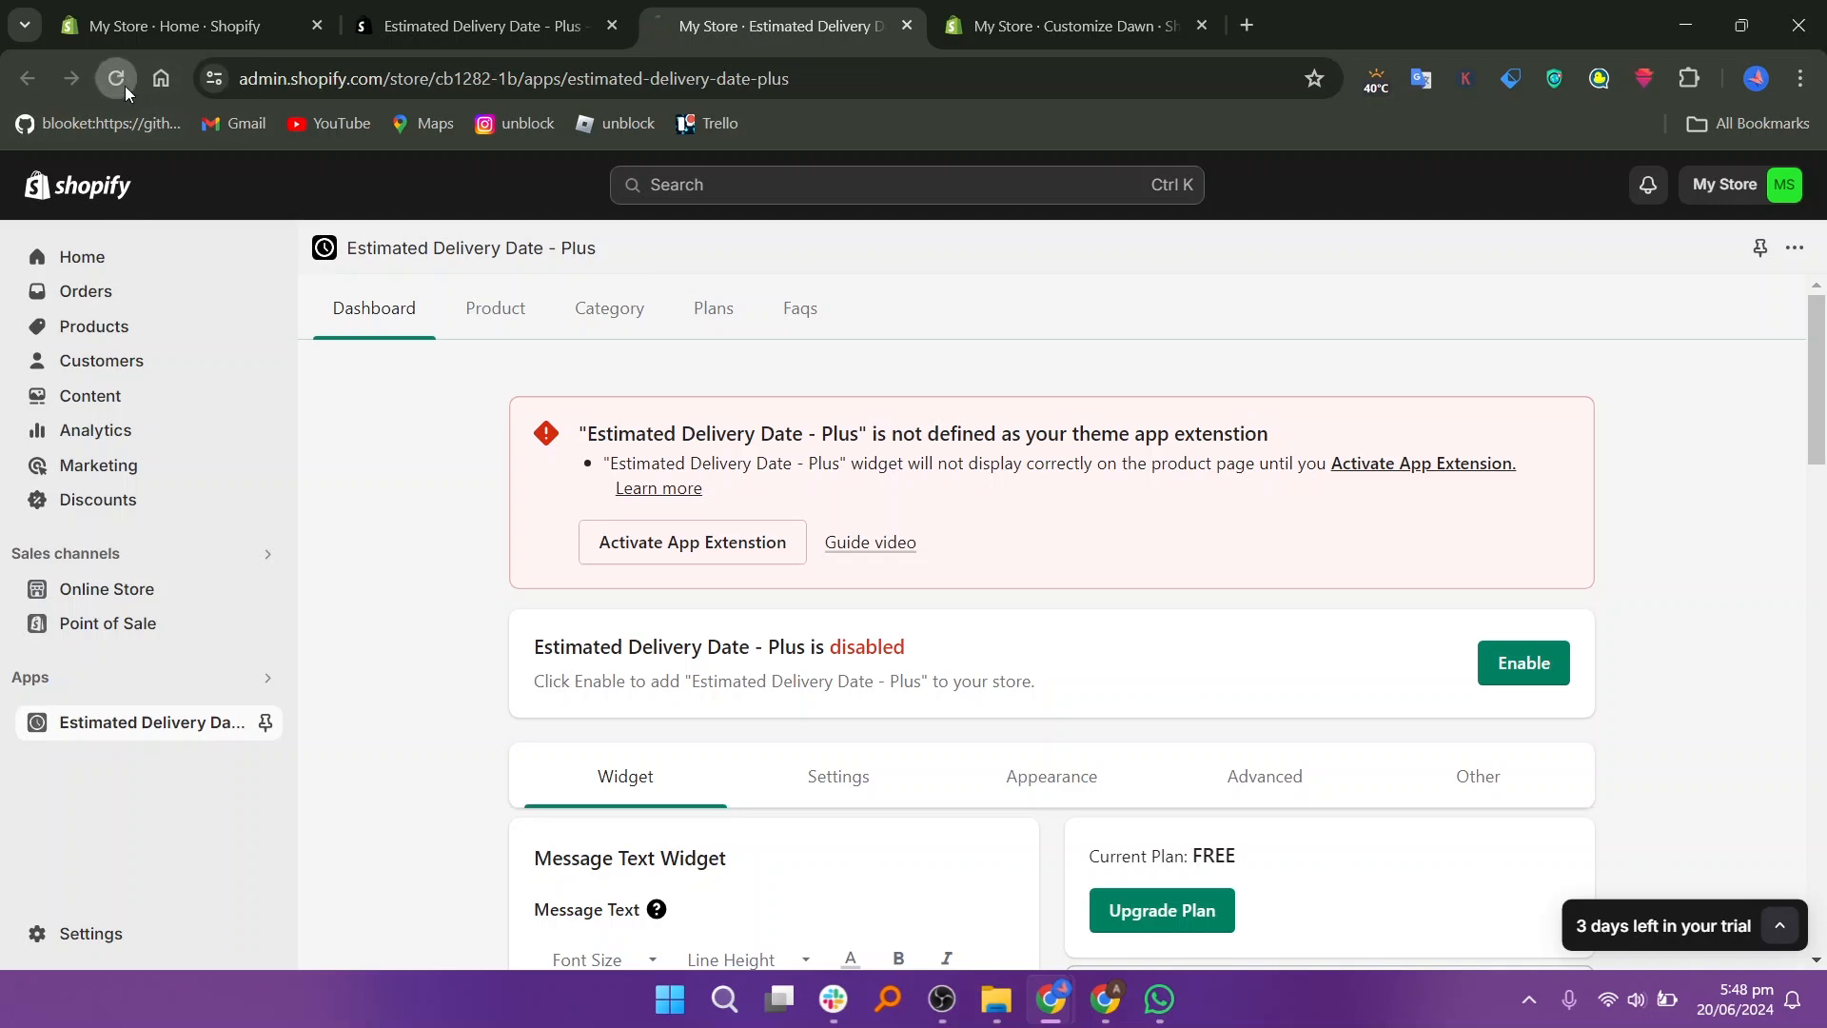
click(124, 87)
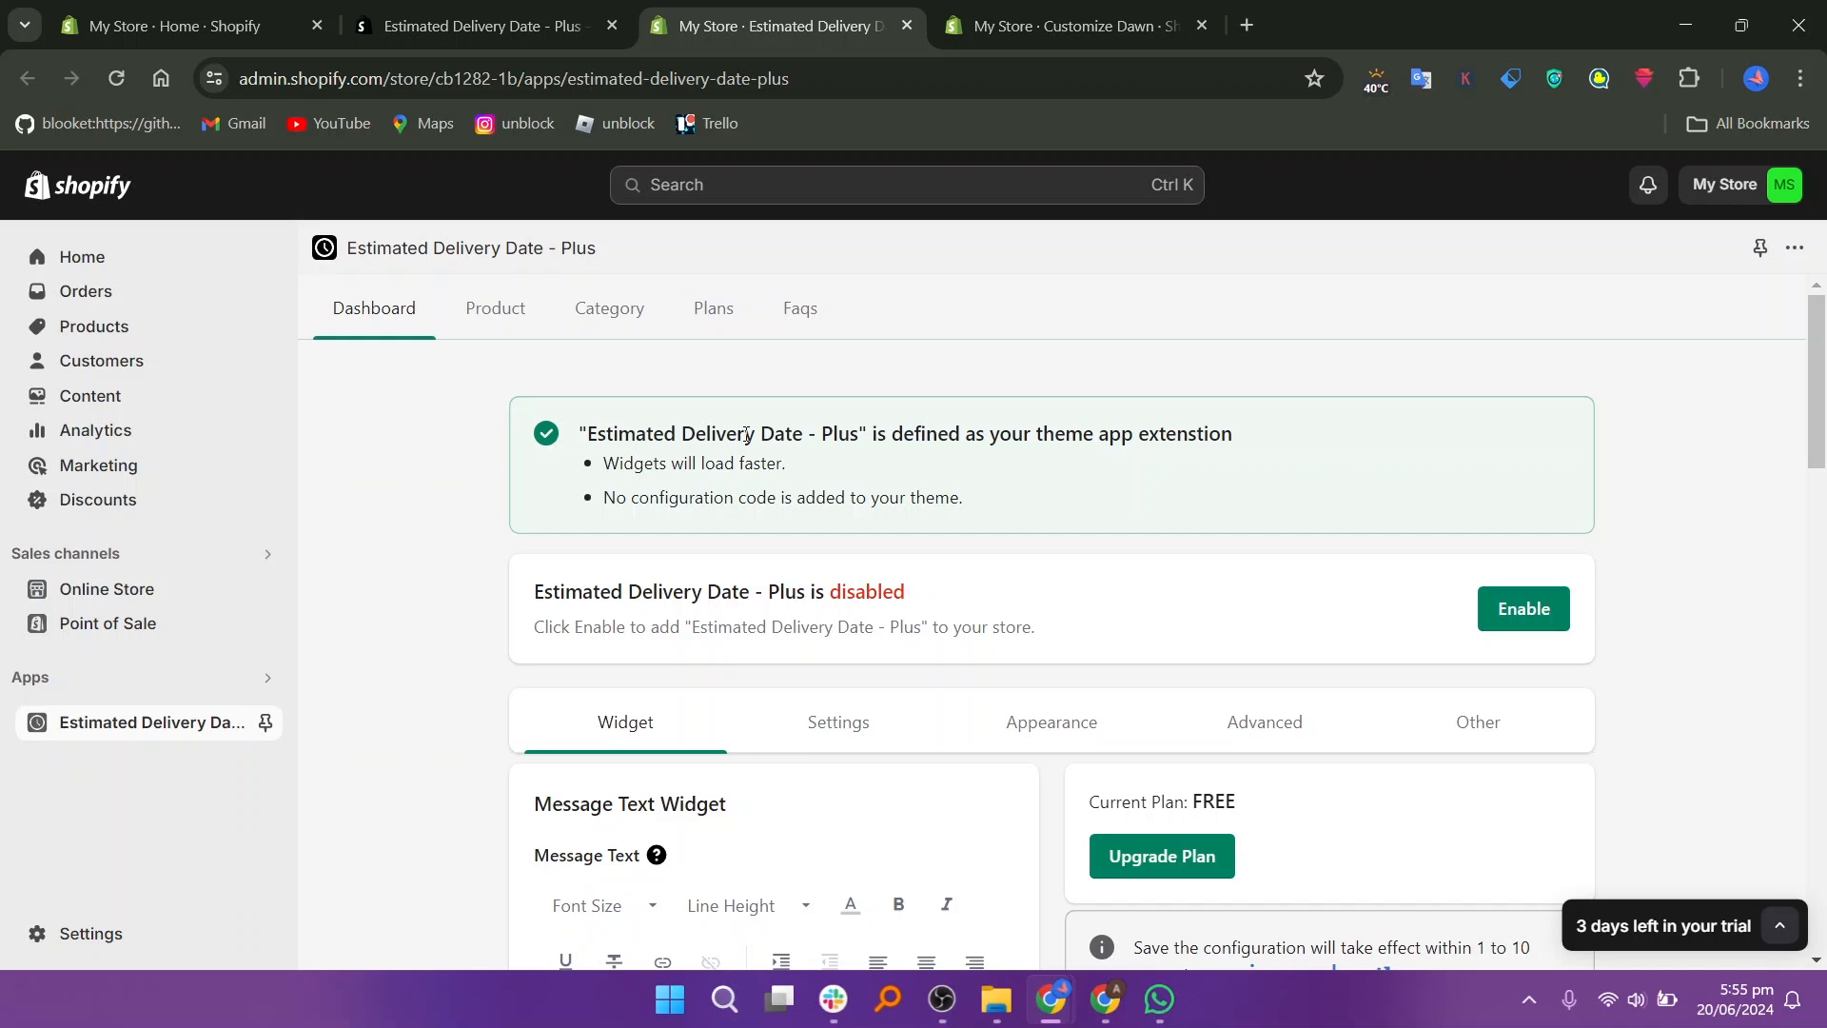
click(1525, 614)
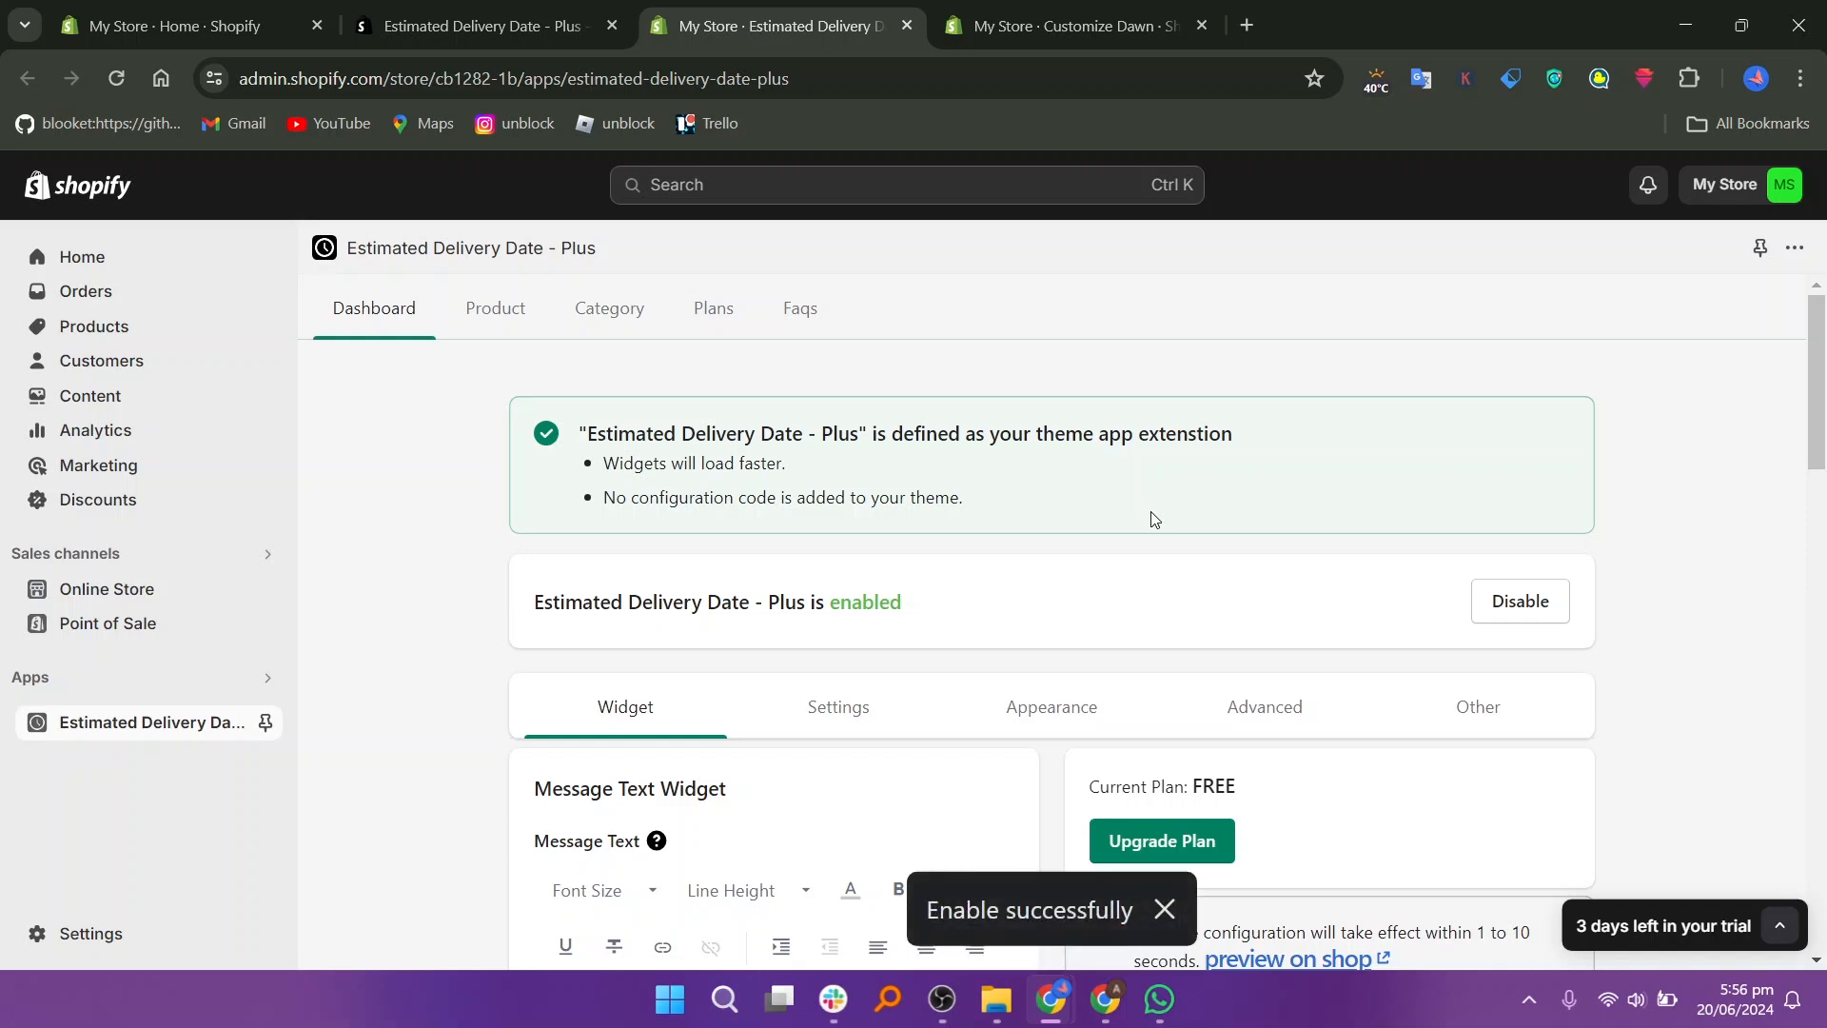
Replace the Message Text Widget's default text with a short "free shipping to" message containing the country flag and country name.
scroll(1151, 519, down, 4)
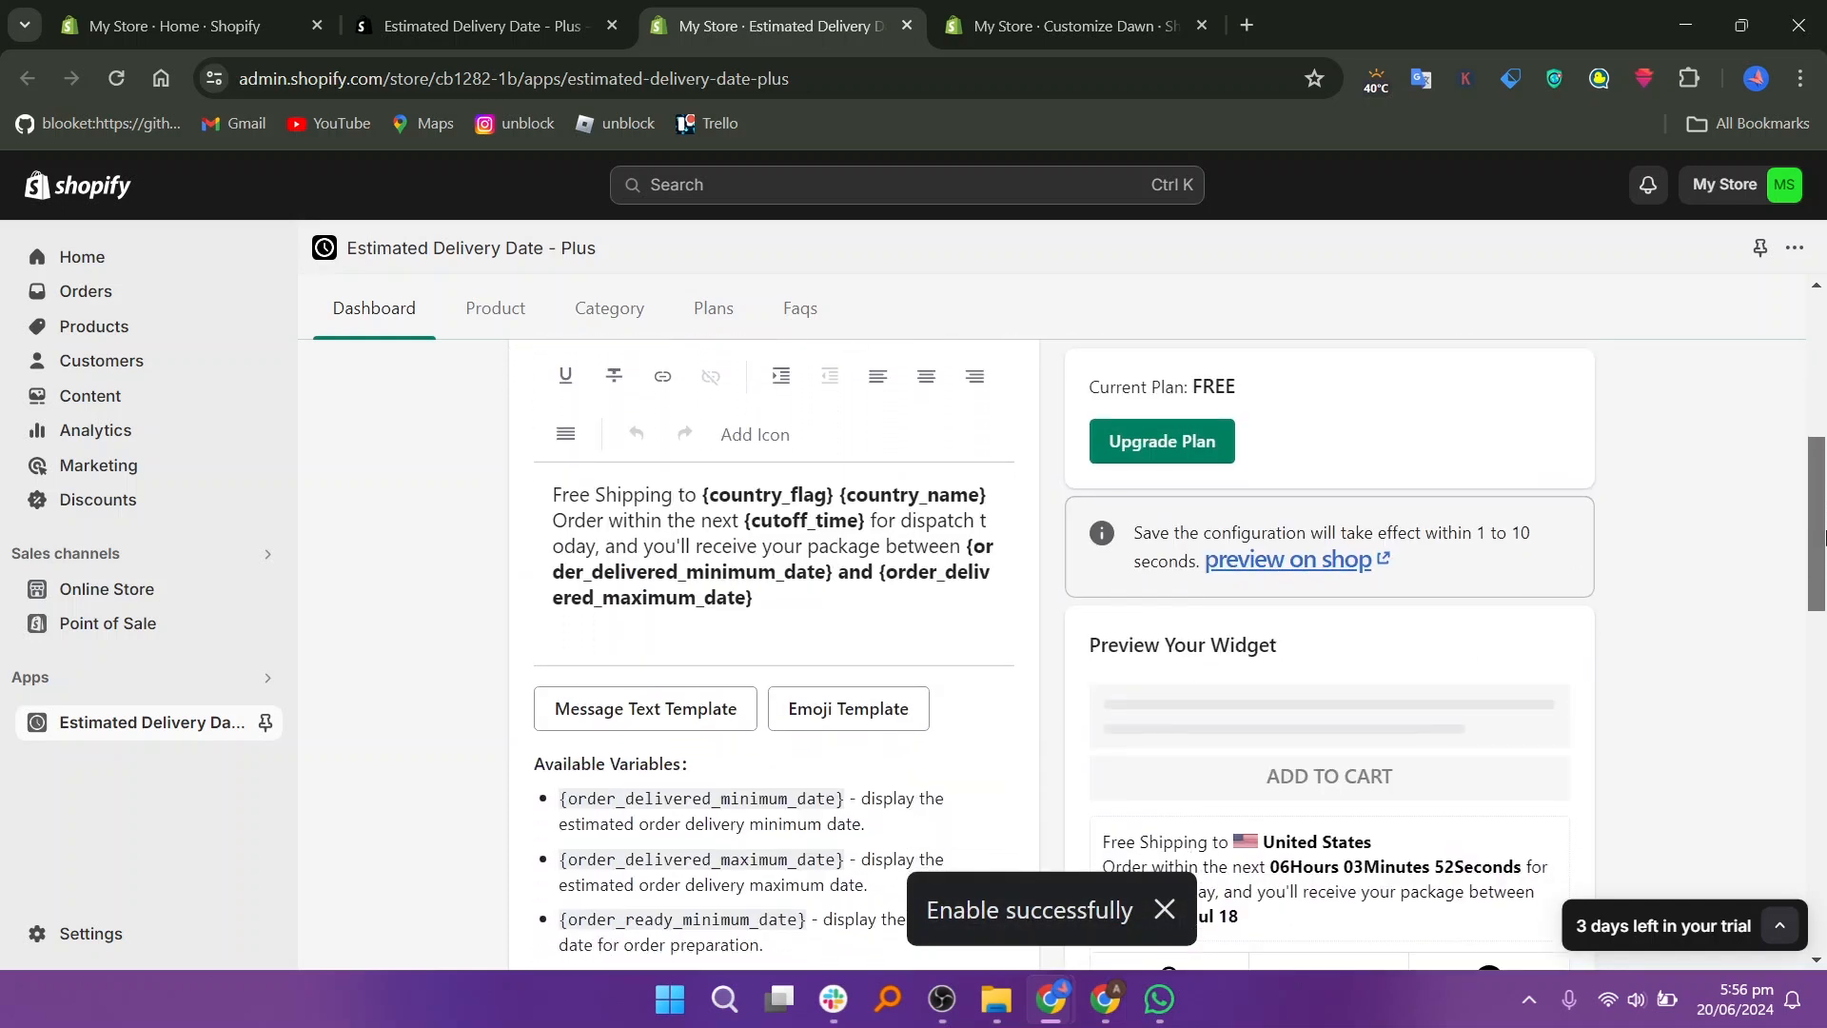
drag(1823, 538, 1814, 851)
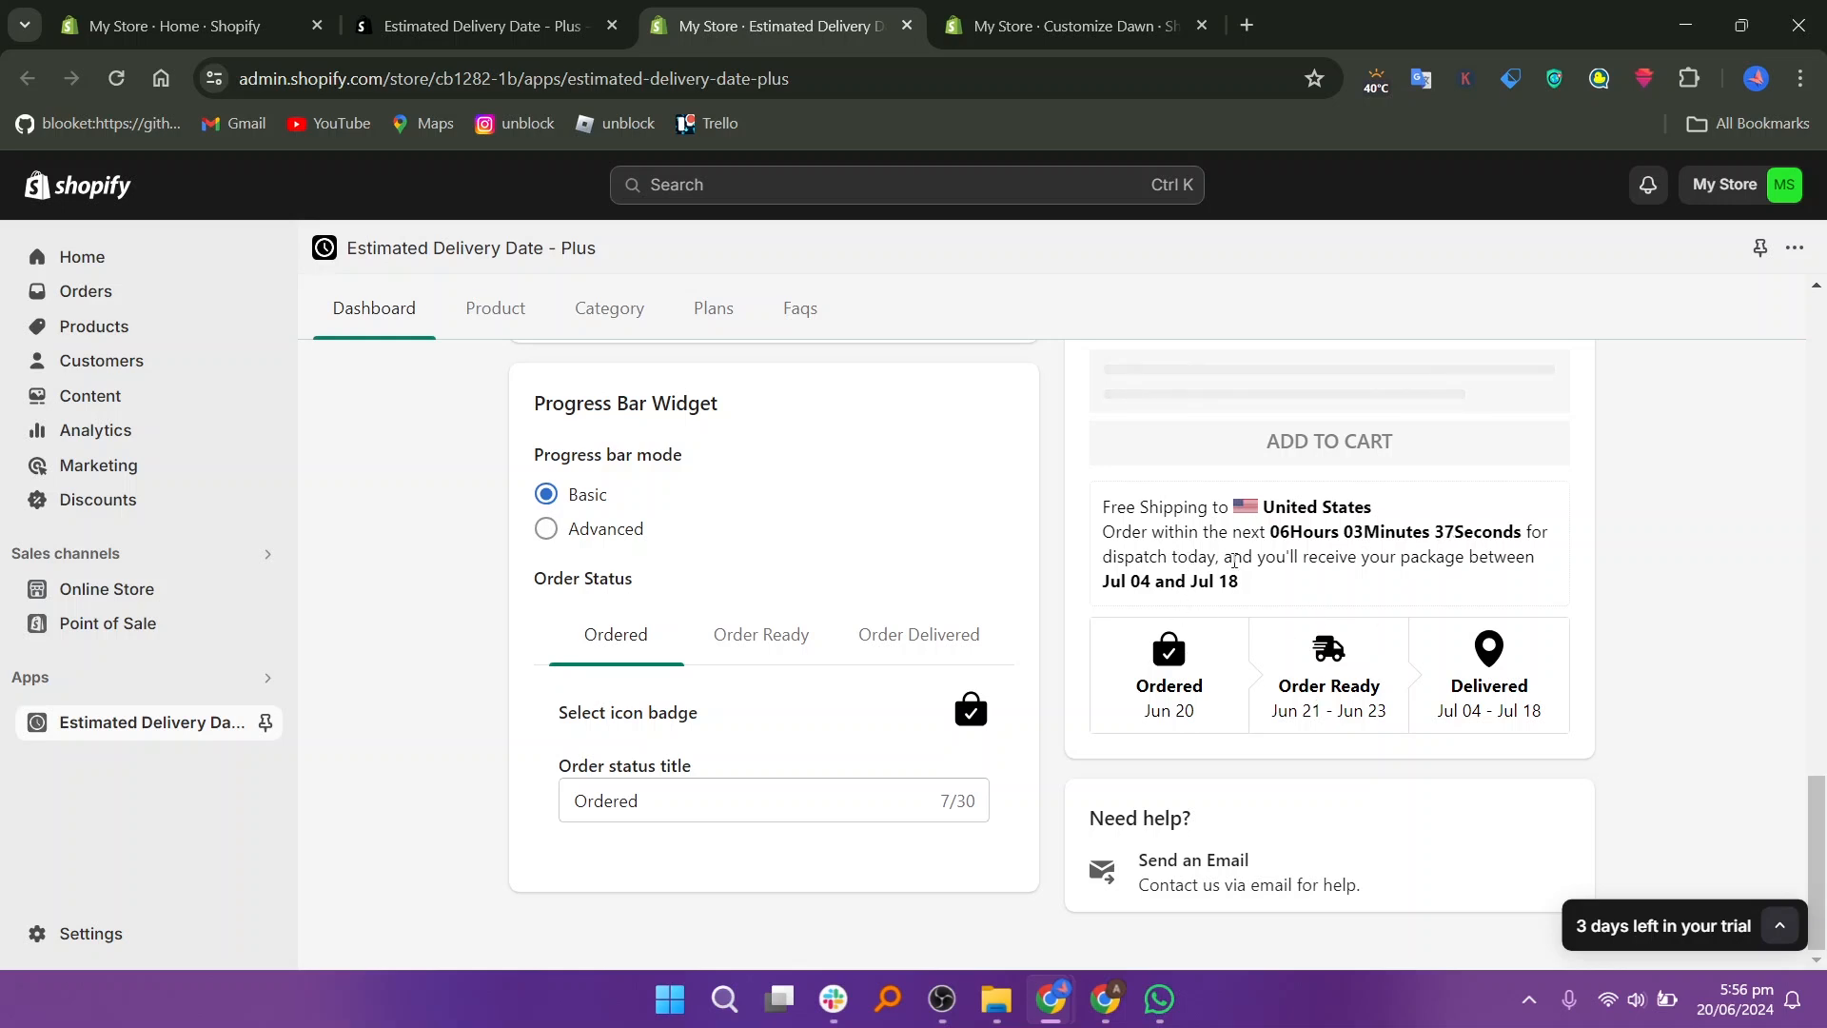
scroll(1237, 524, up, 4)
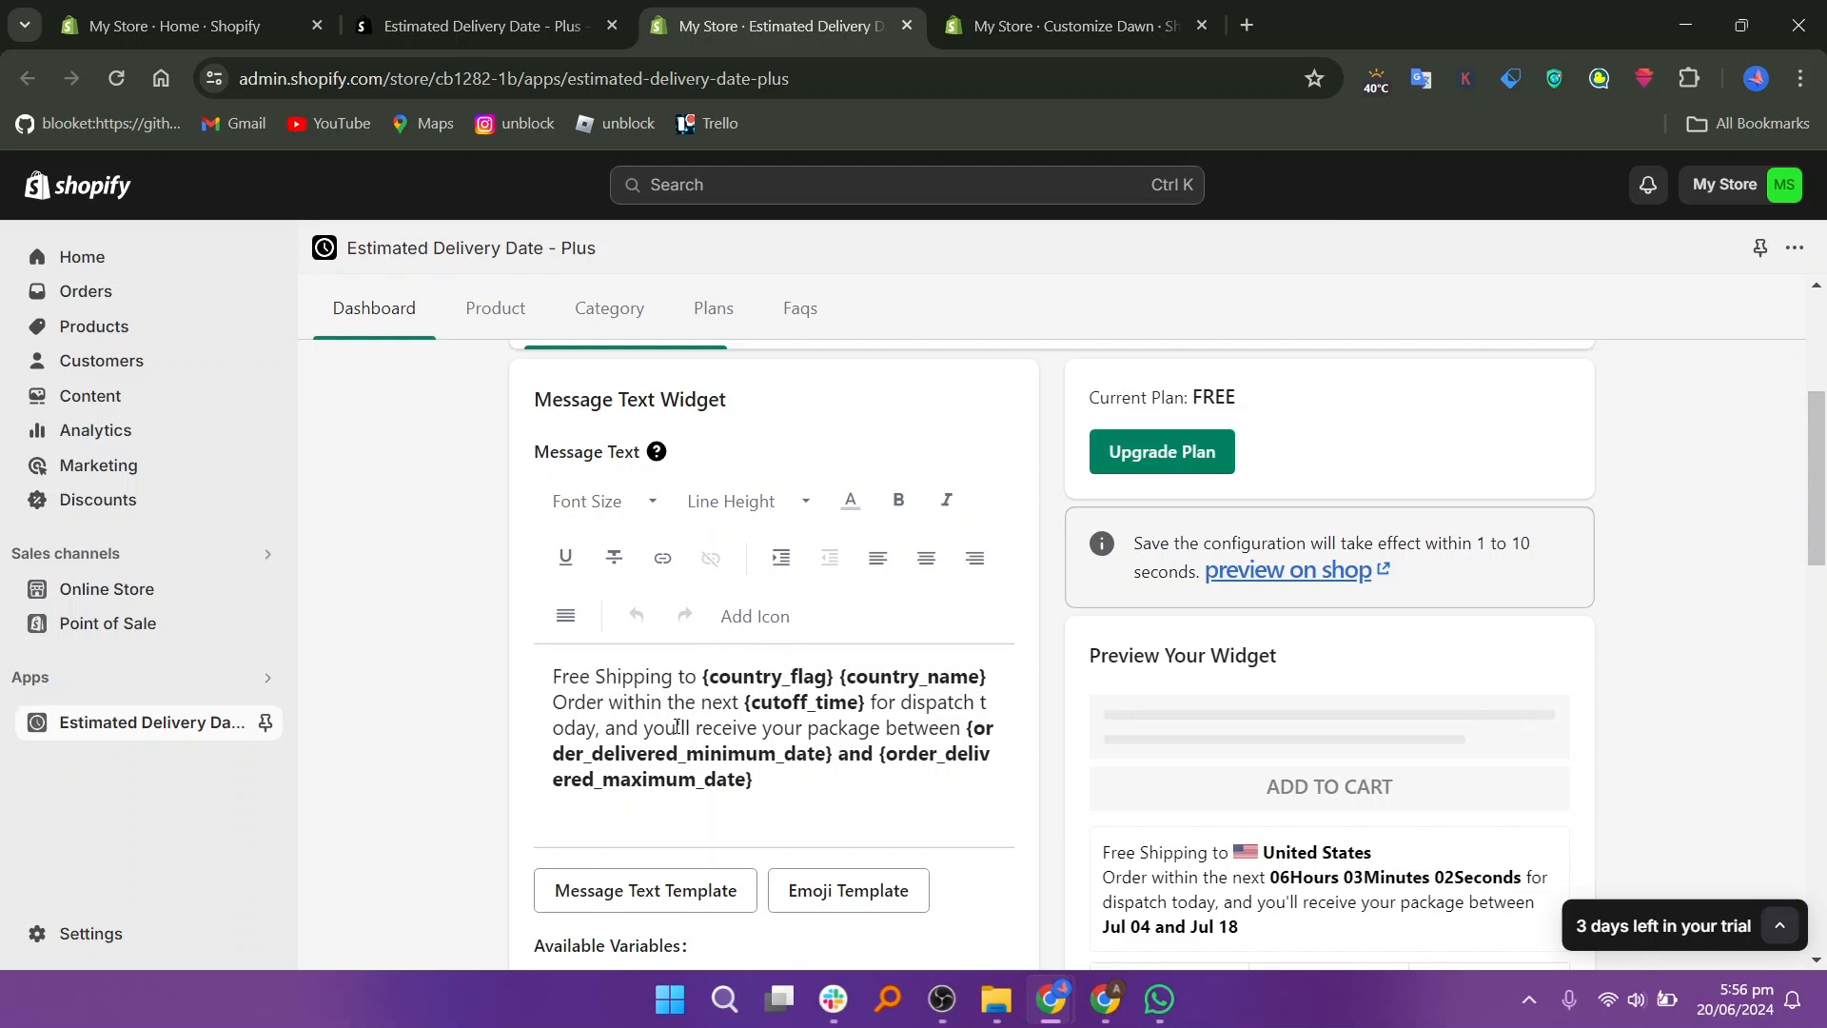
scroll(677, 728, down, 1)
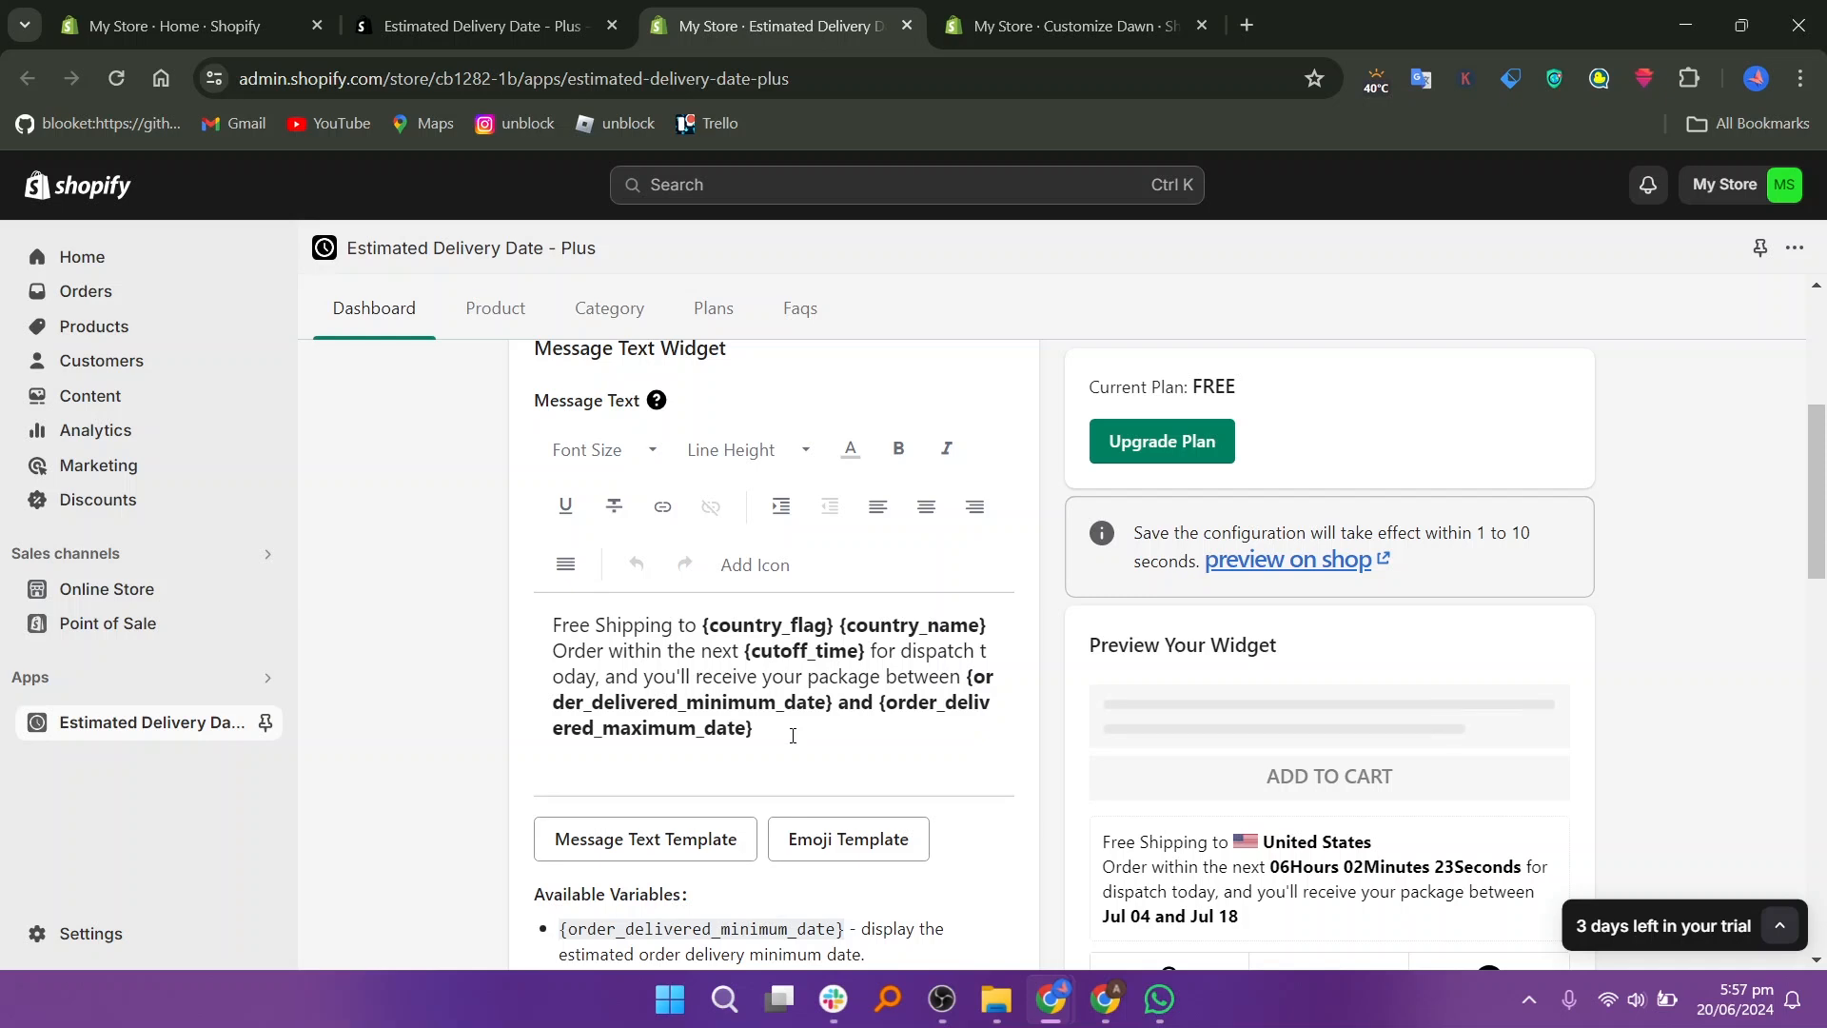
drag(754, 729, 842, 625)
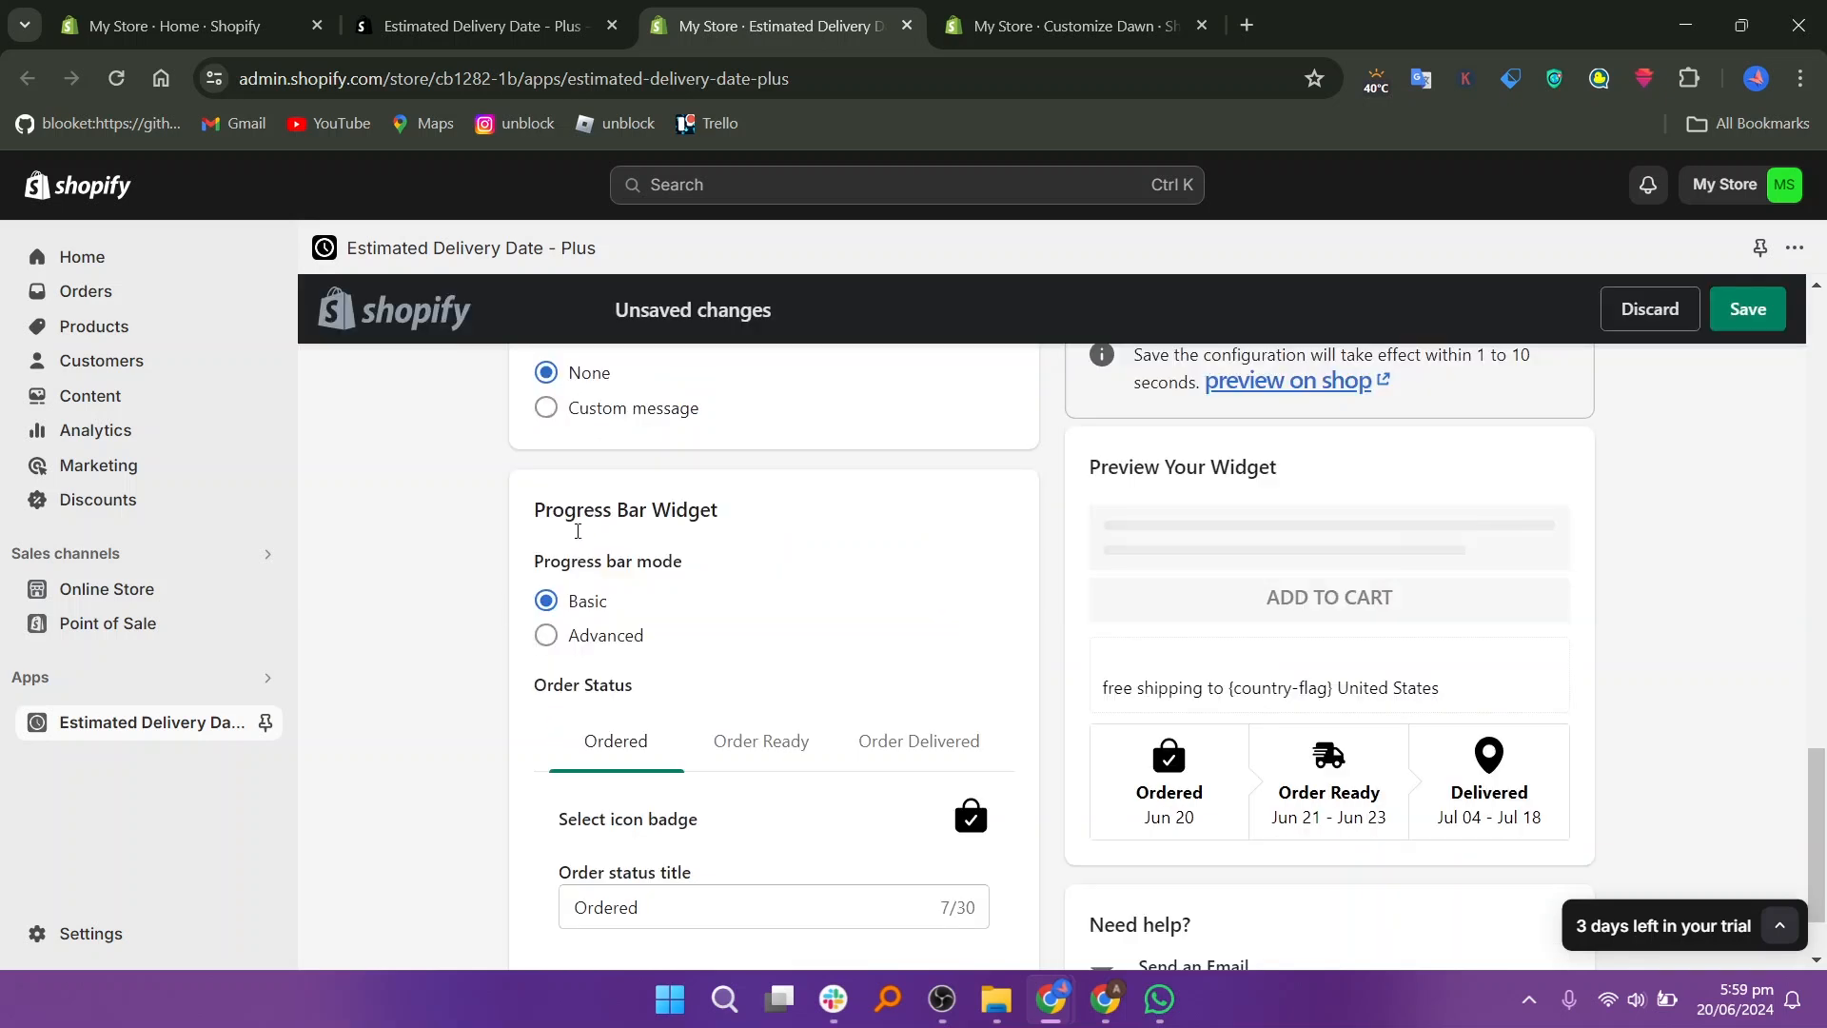
Set the Progress Bar Widget's mode to Advanced and compare it with Basic.
click(544, 637)
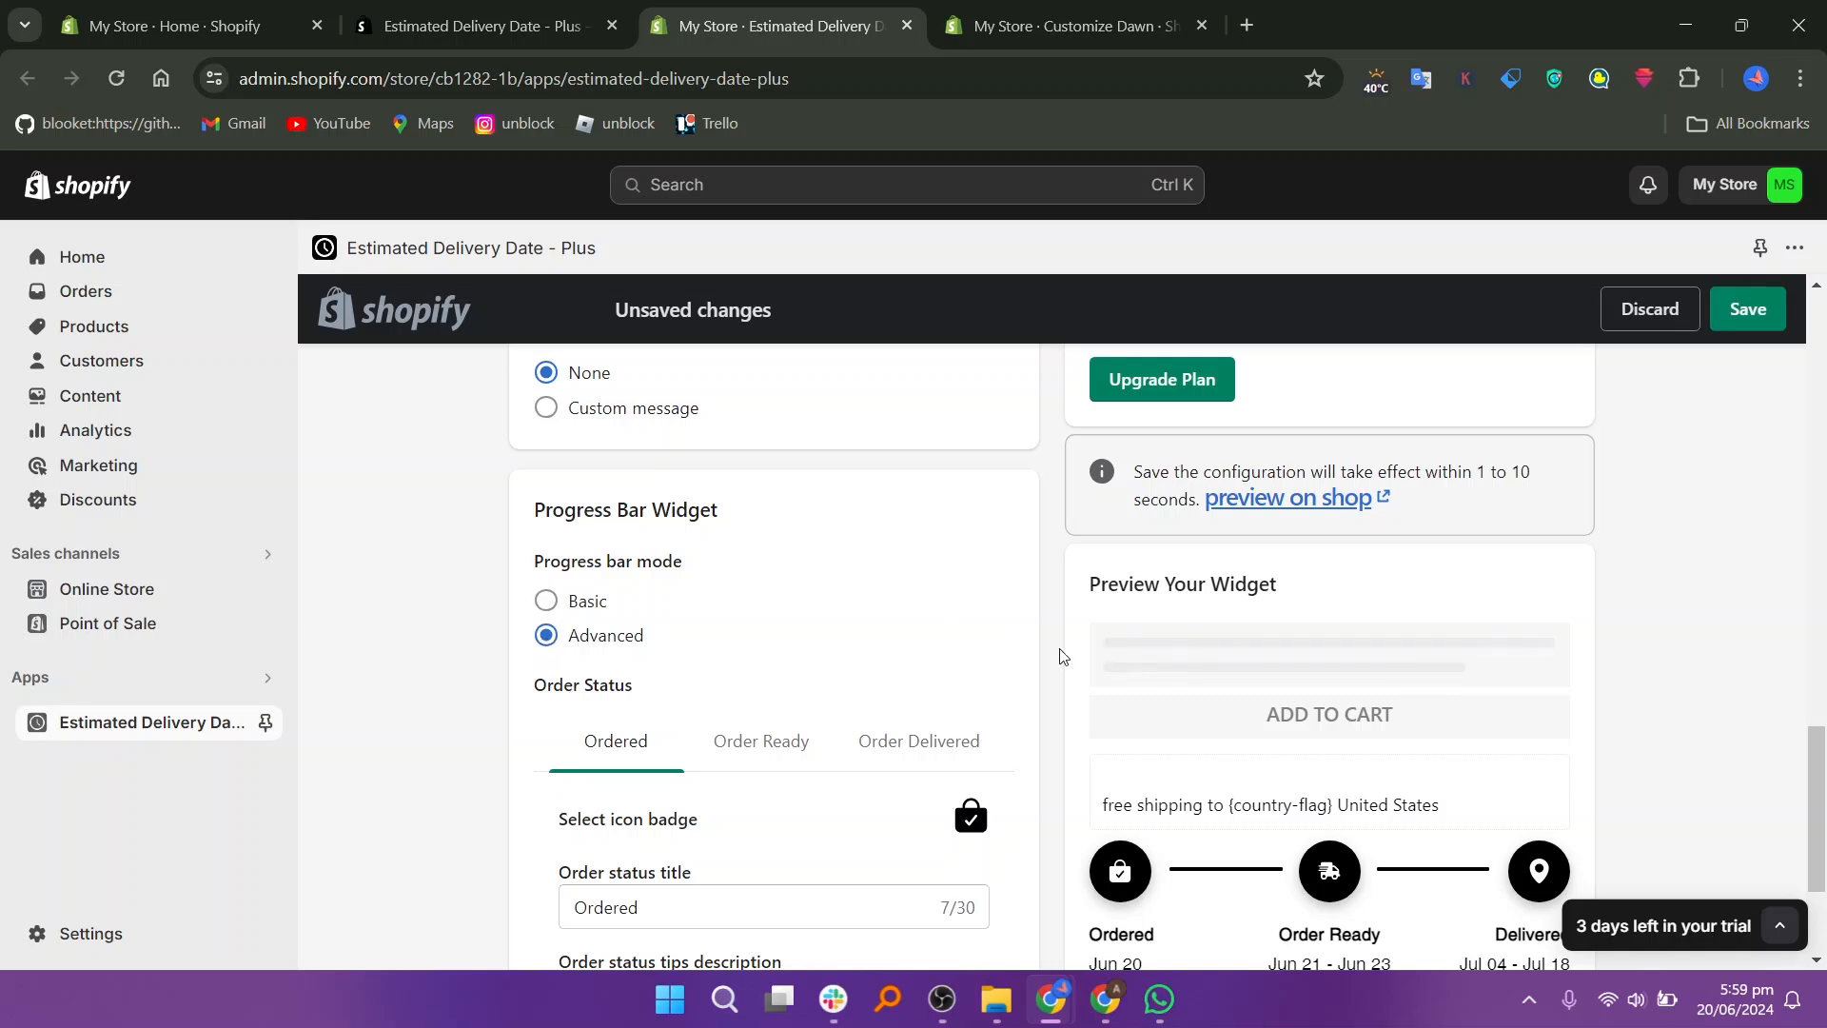
scroll(1063, 657, down, 2)
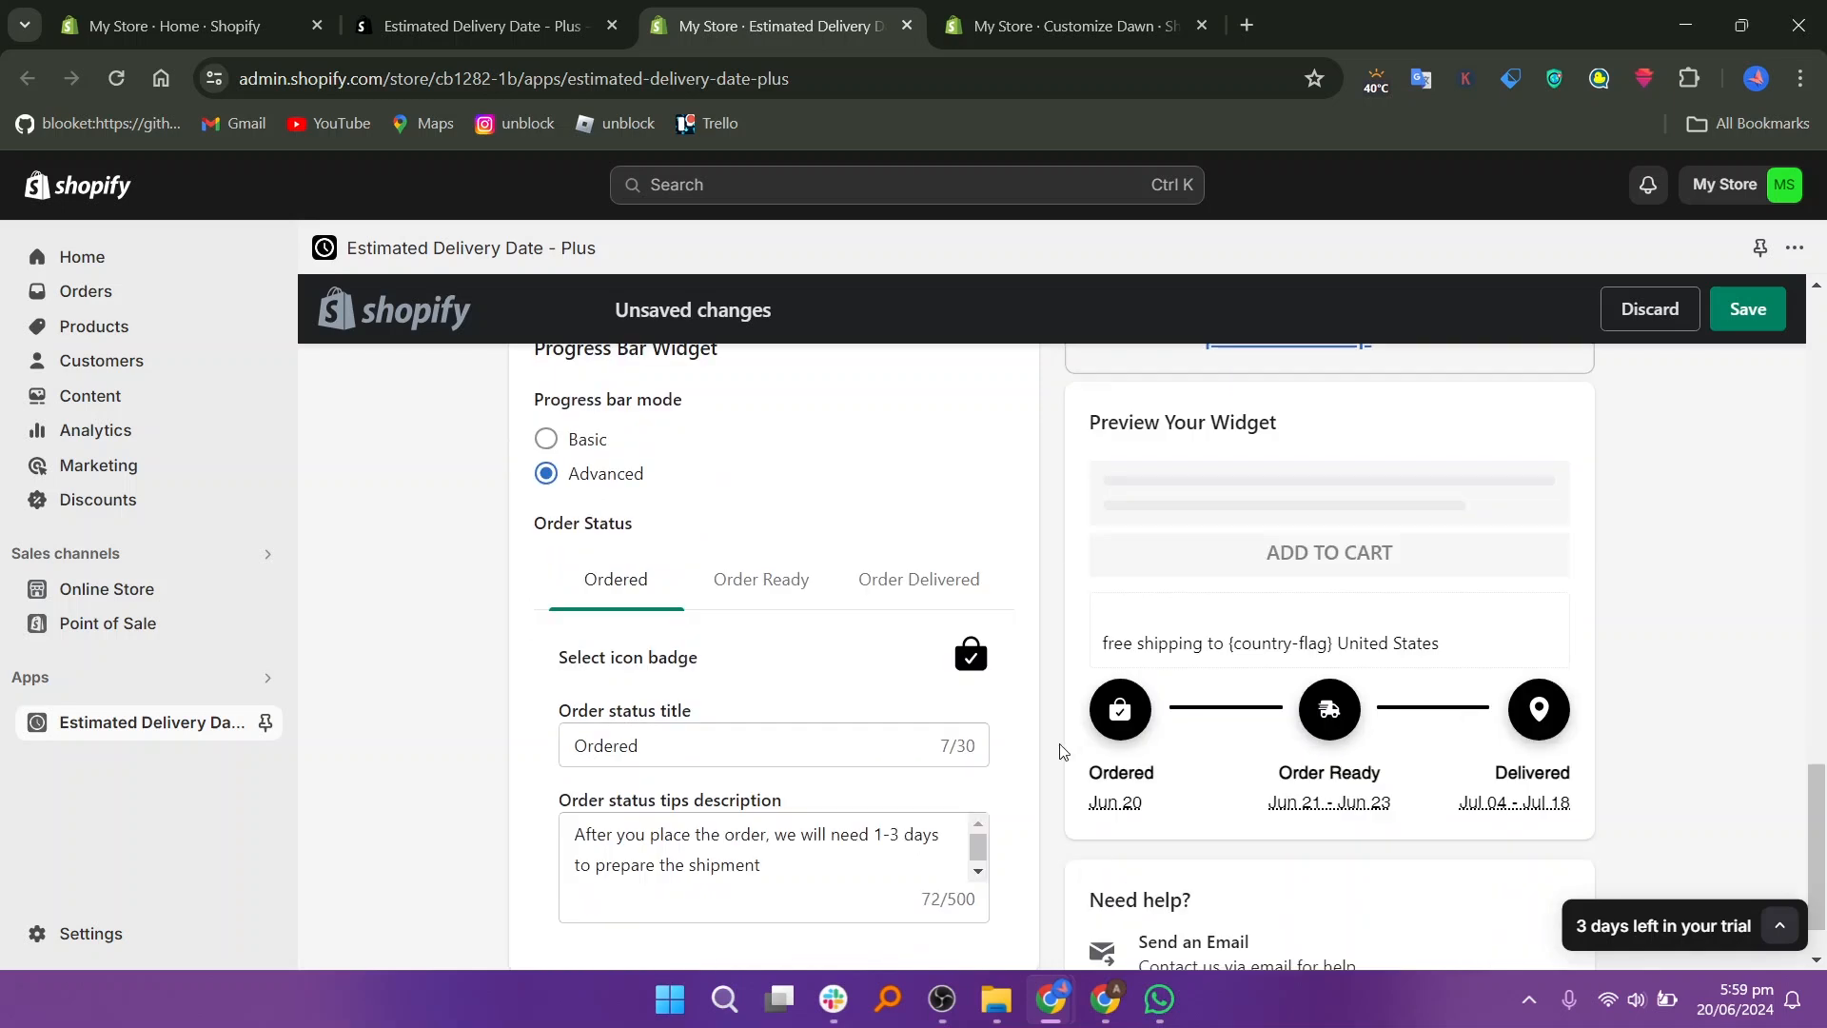
click(544, 438)
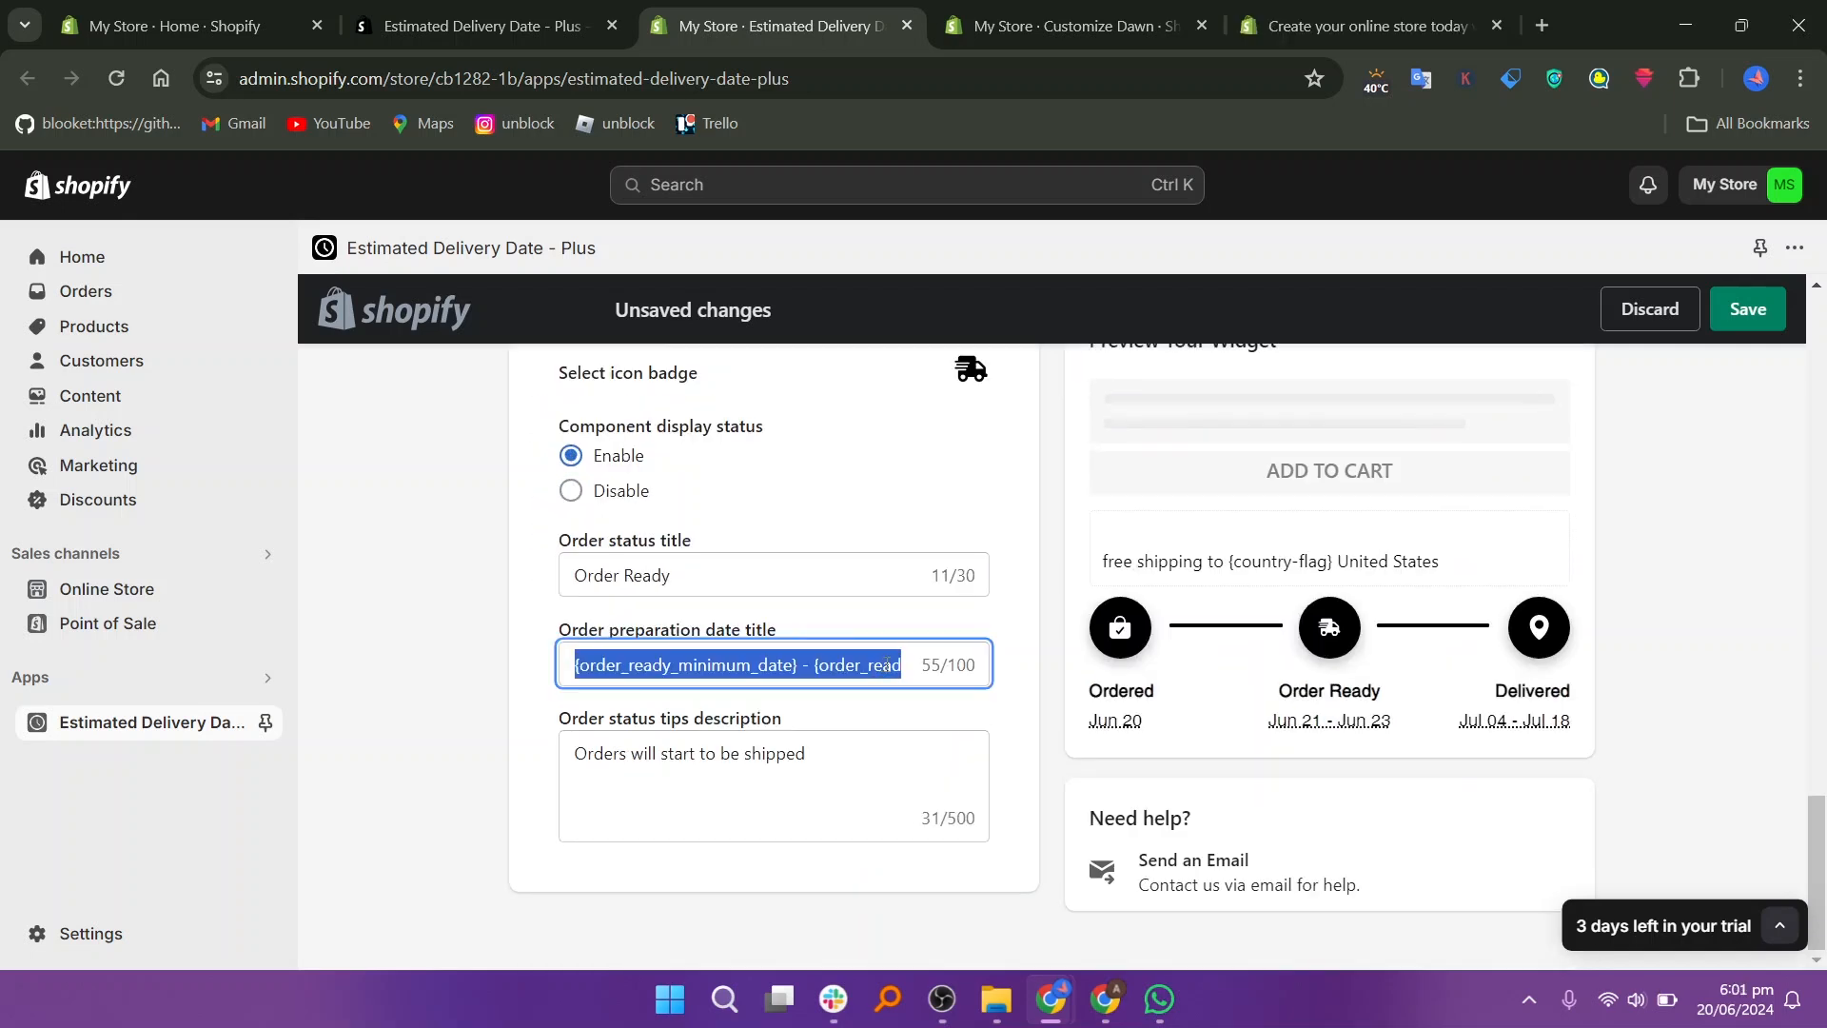
Examine the full order preparation date title of the Order Ready status.
click(886, 664)
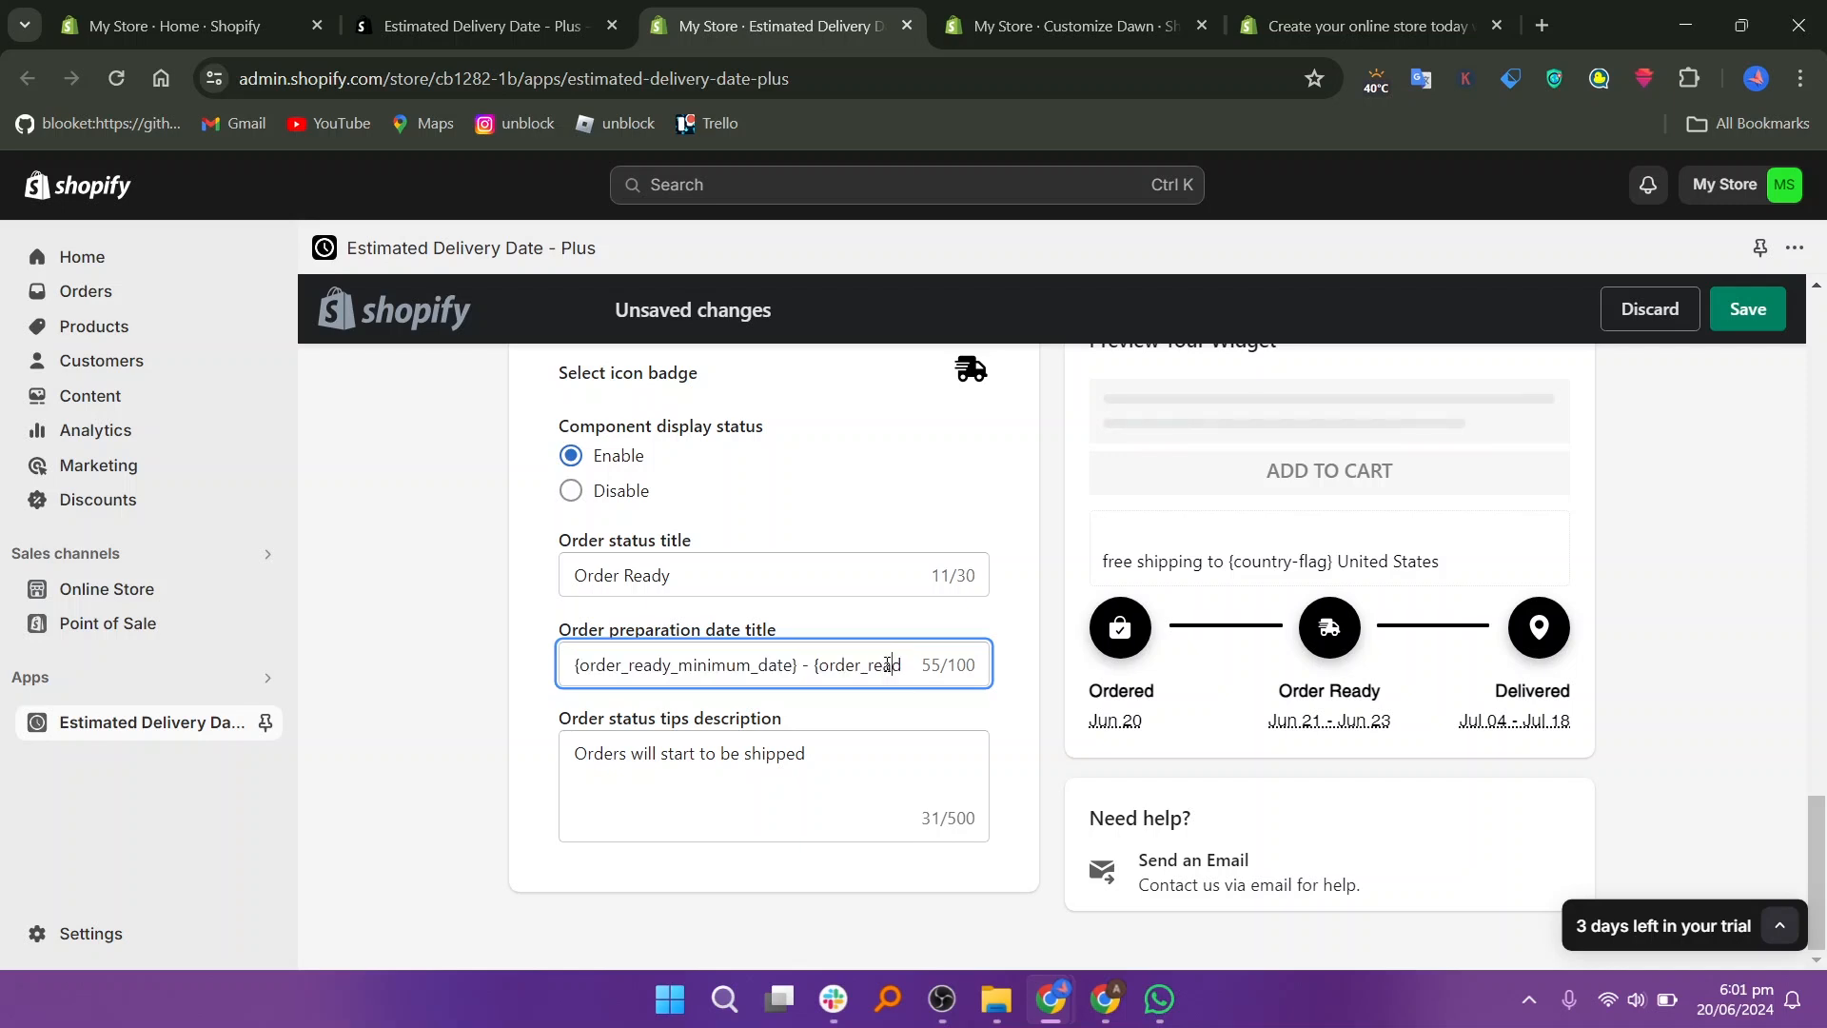
key(Right)
key(Right)
key(Right)
key(Right)
key(Right)
key(Right)
key(Right)
key(Right)
key(Right)
key(Right)
key(Right)
key(Right)
key(Right)
key(Right)
key(Right)
key(Right)
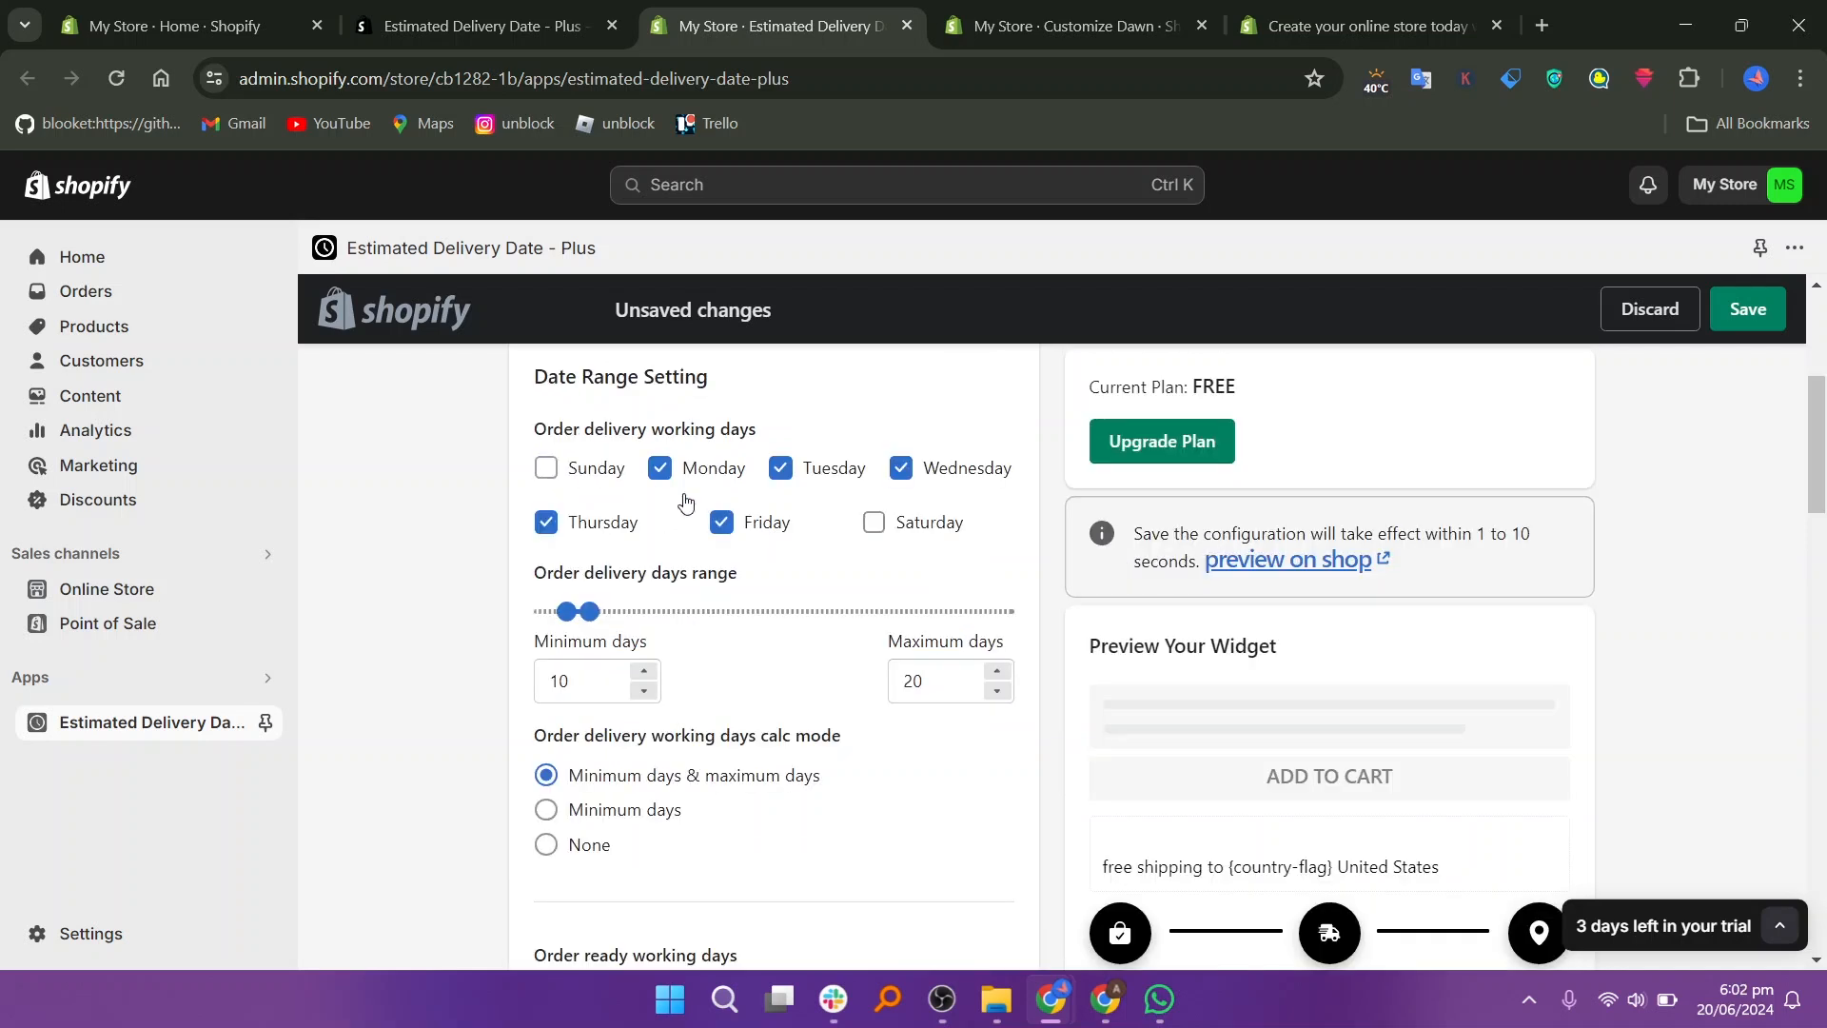
Add Saturday to the order delivery working days and adjust the order delivery days range.
click(874, 522)
mouse_move(590, 612)
mouse_down()
mouse_move(638, 617)
mouse_move(589, 617)
mouse_up()
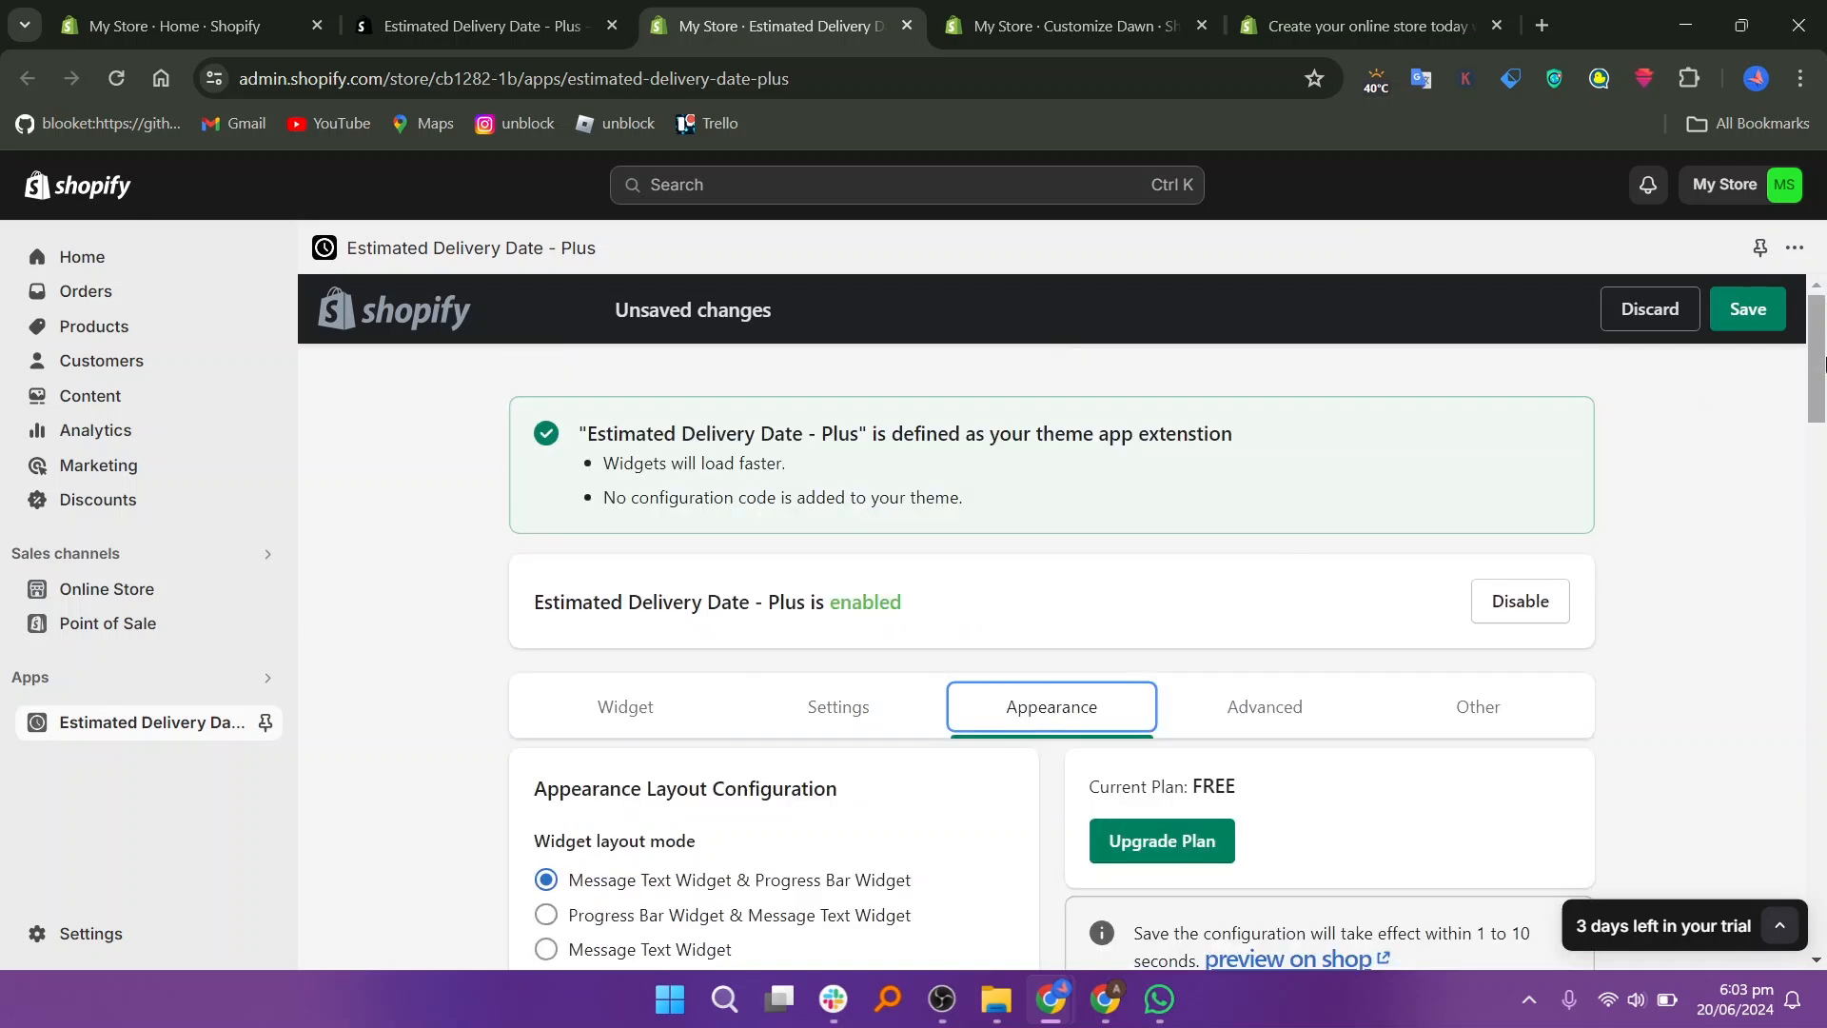
Try the Theme 2.0 widget placement method in the appearance layout and switch back to Automatic.
drag(1822, 325, 1826, 431)
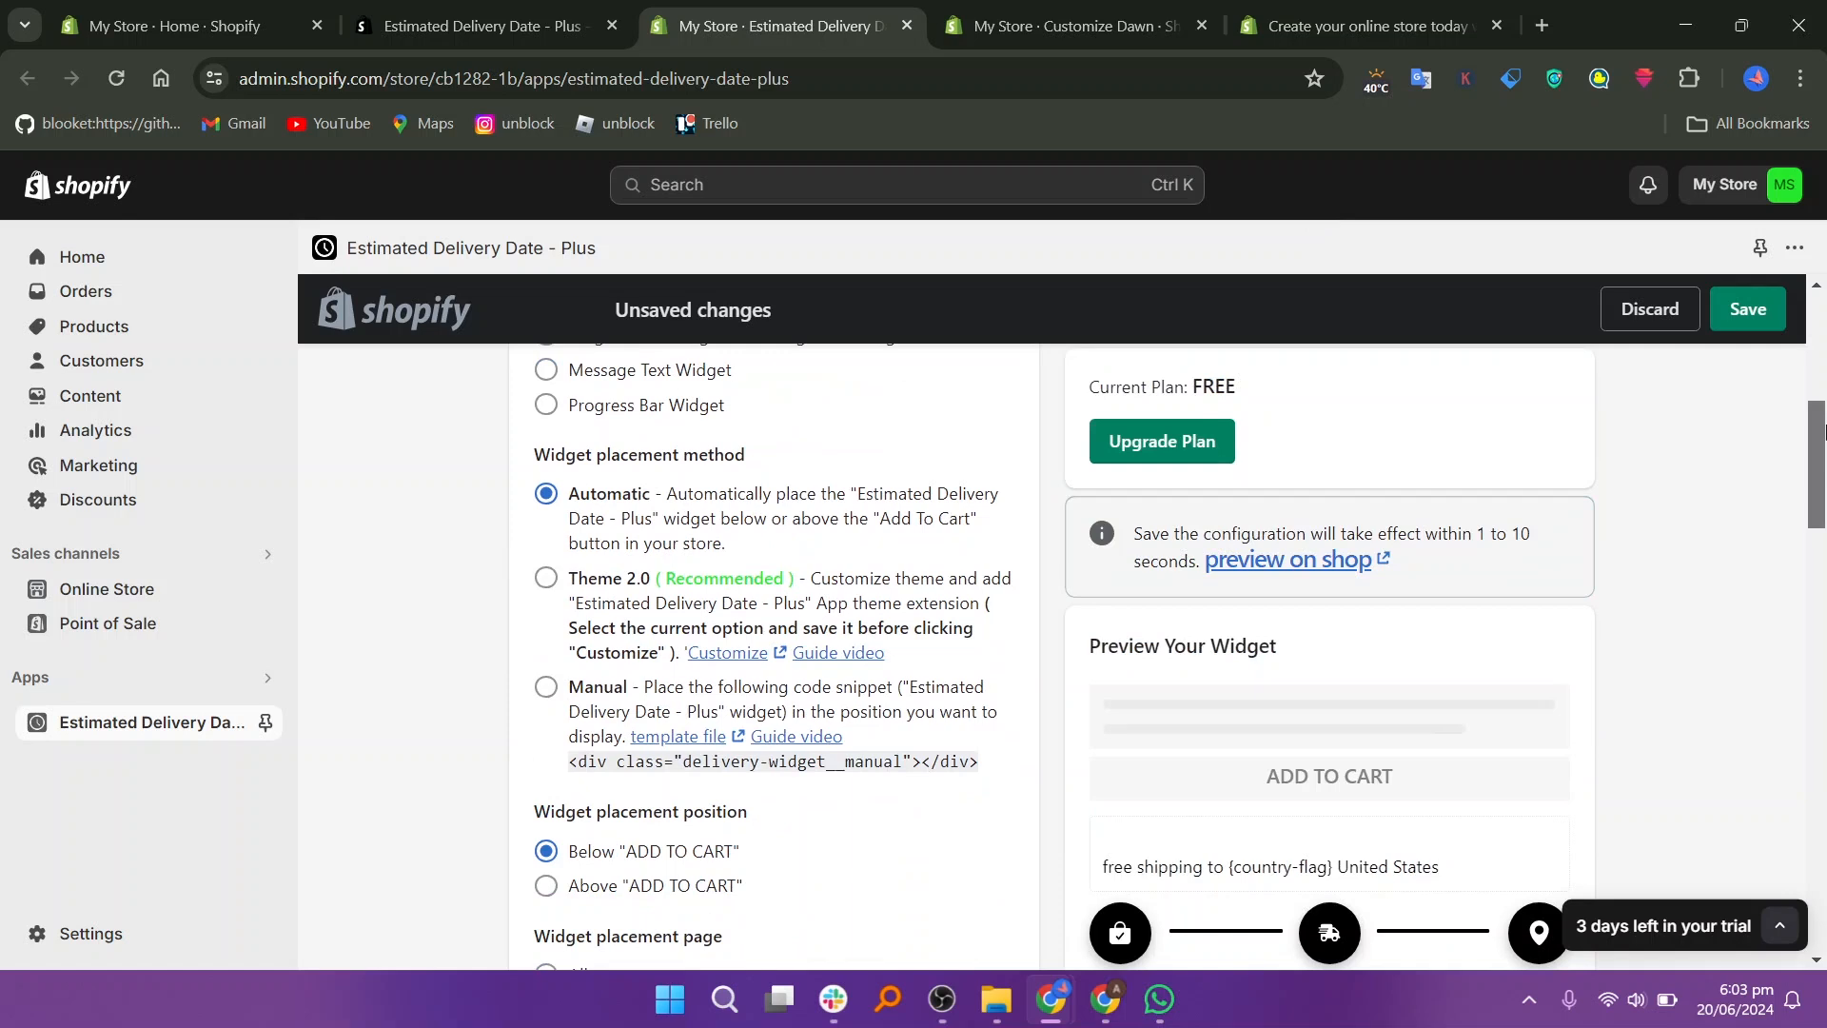
scroll(603, 734, up, 2)
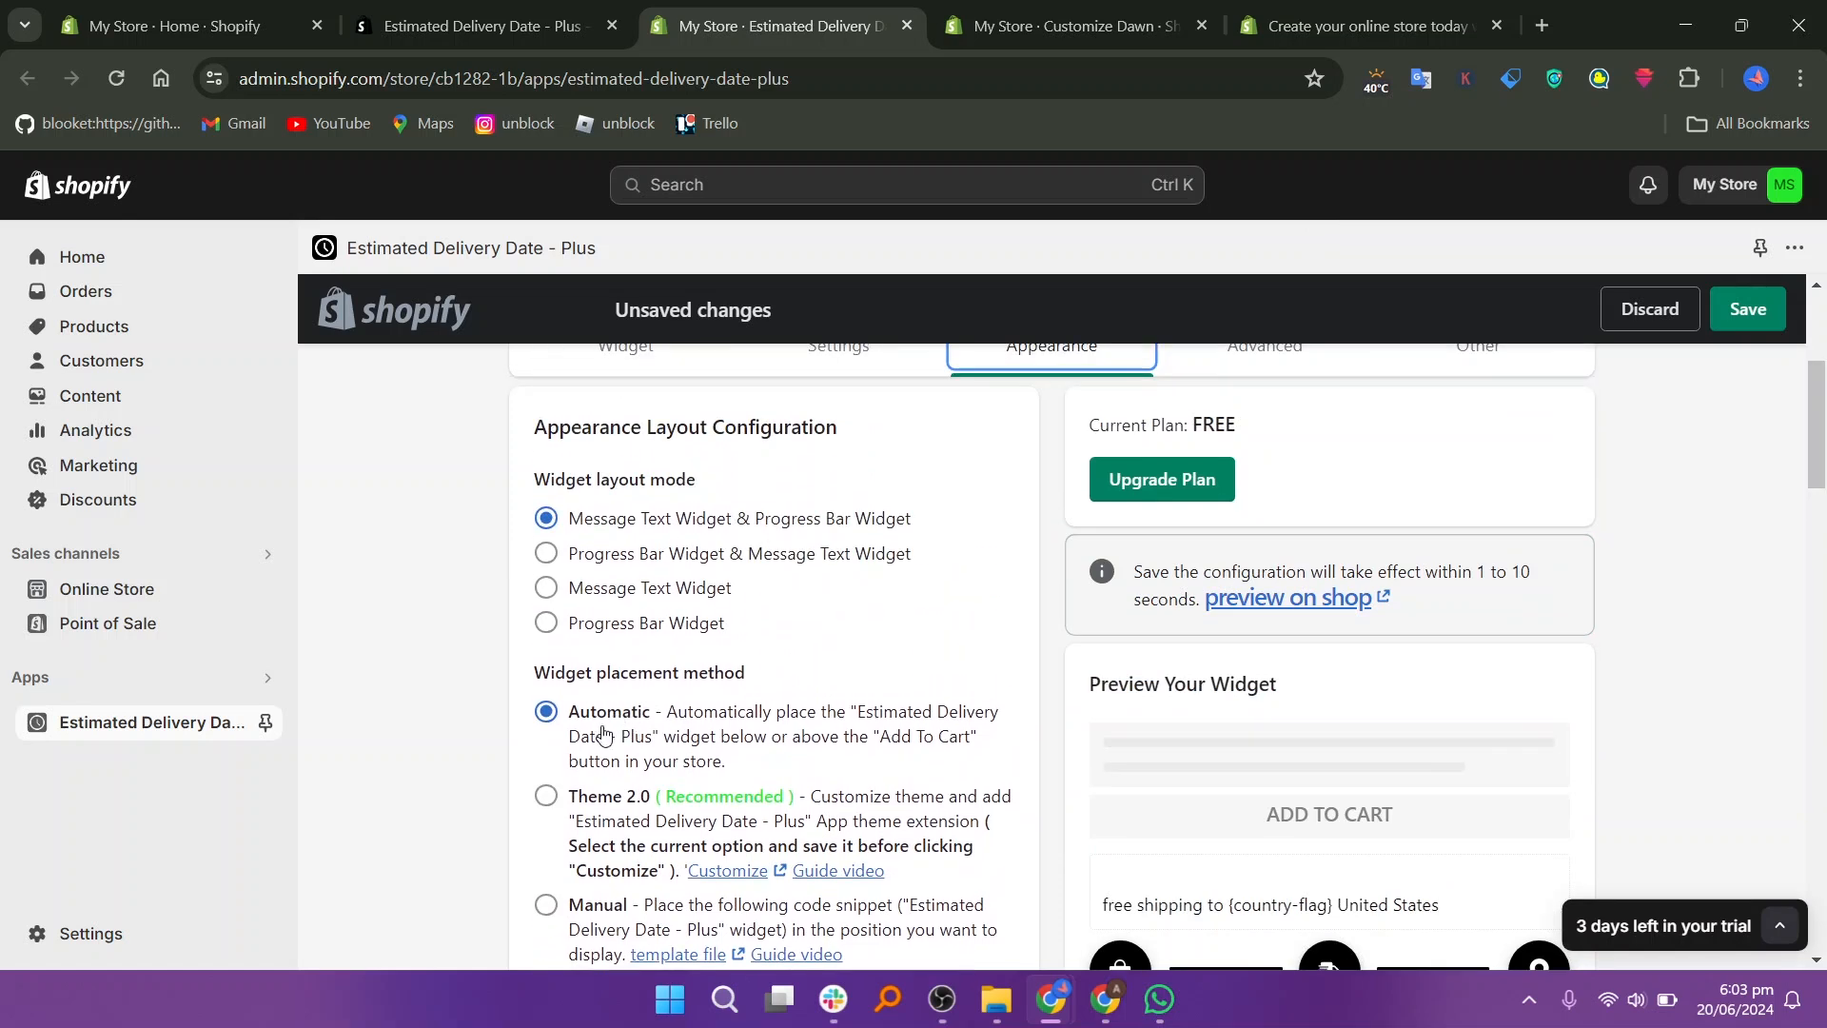
click(547, 800)
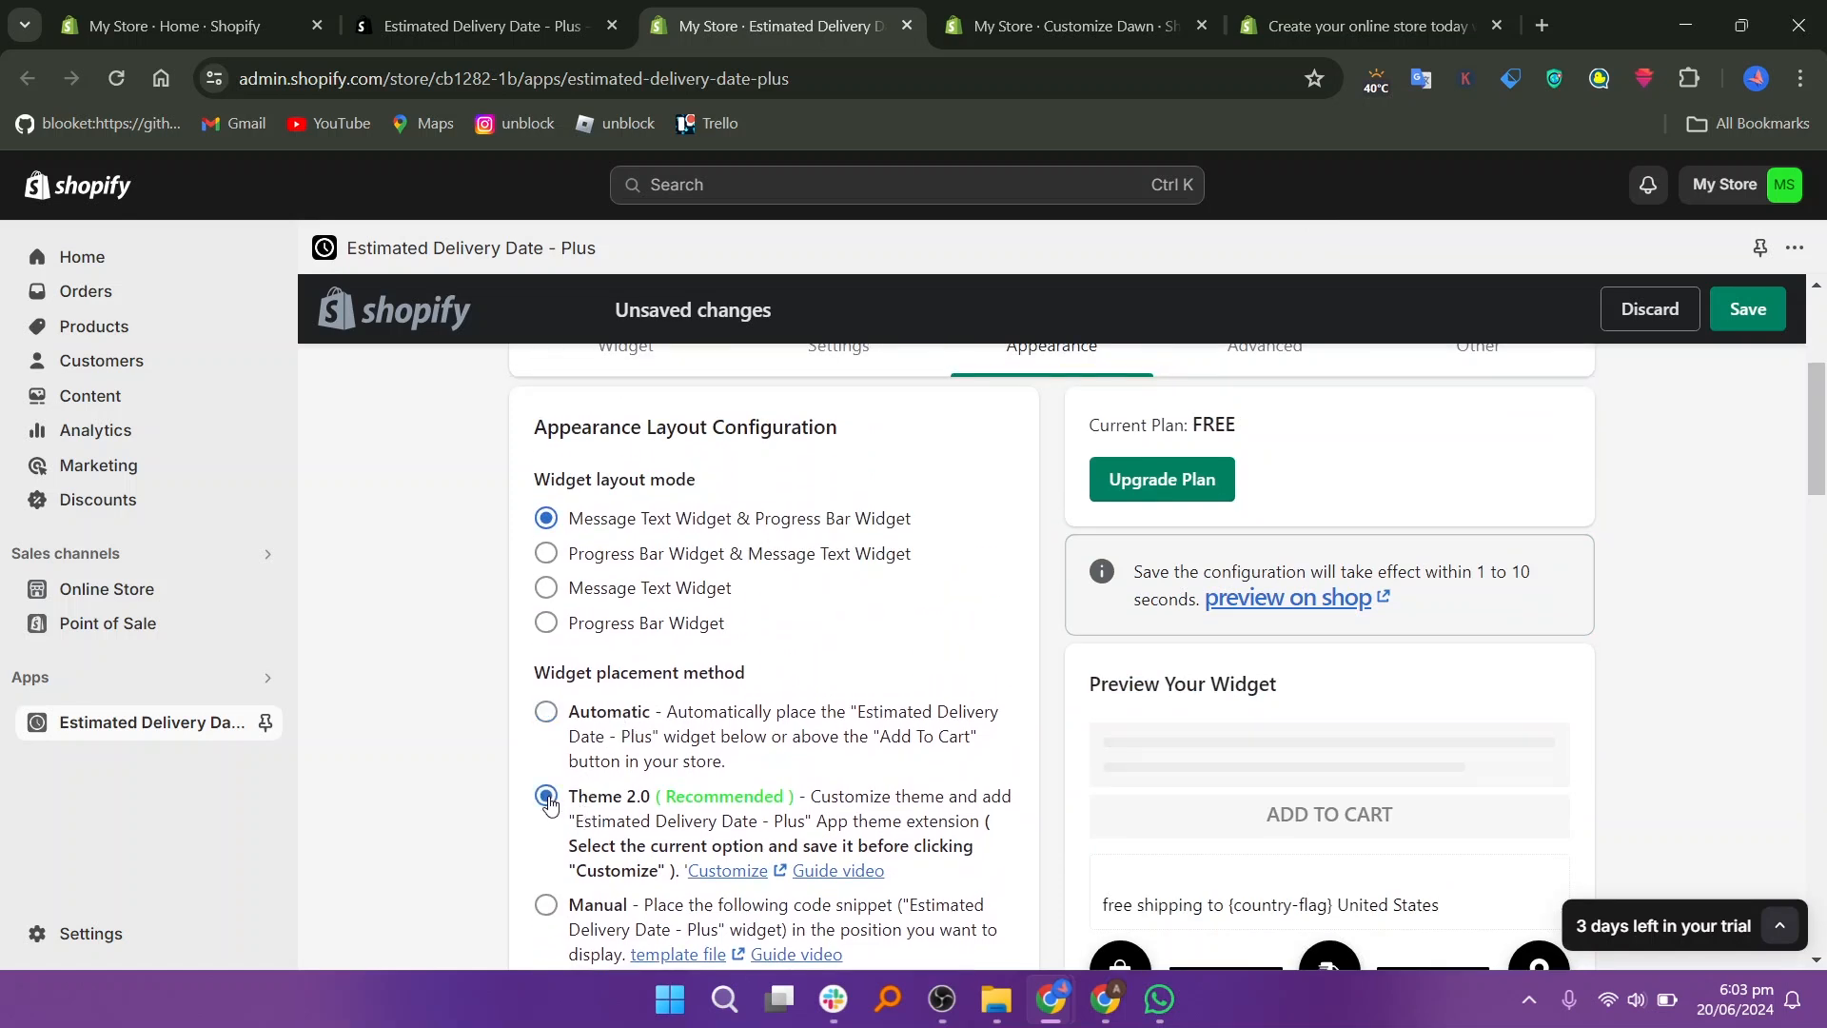
scroll(1823, 490, down, 1)
scroll(1823, 490, down, 1)
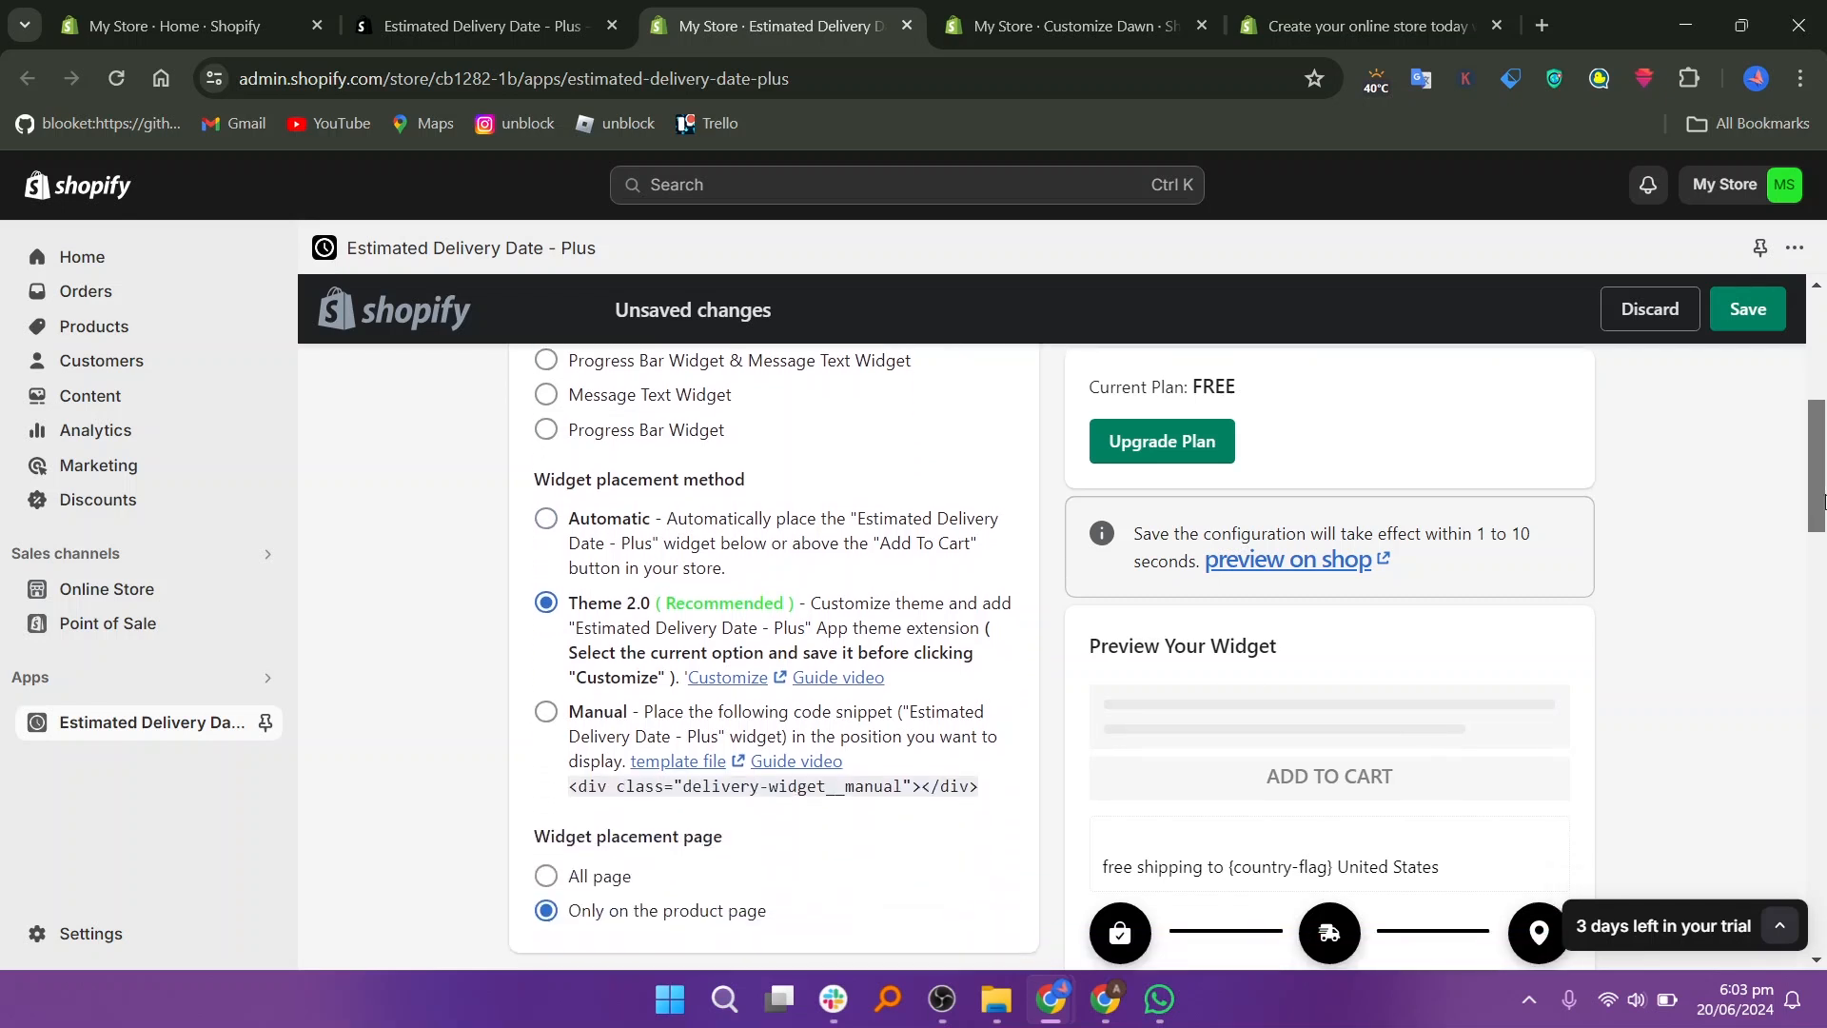
click(547, 519)
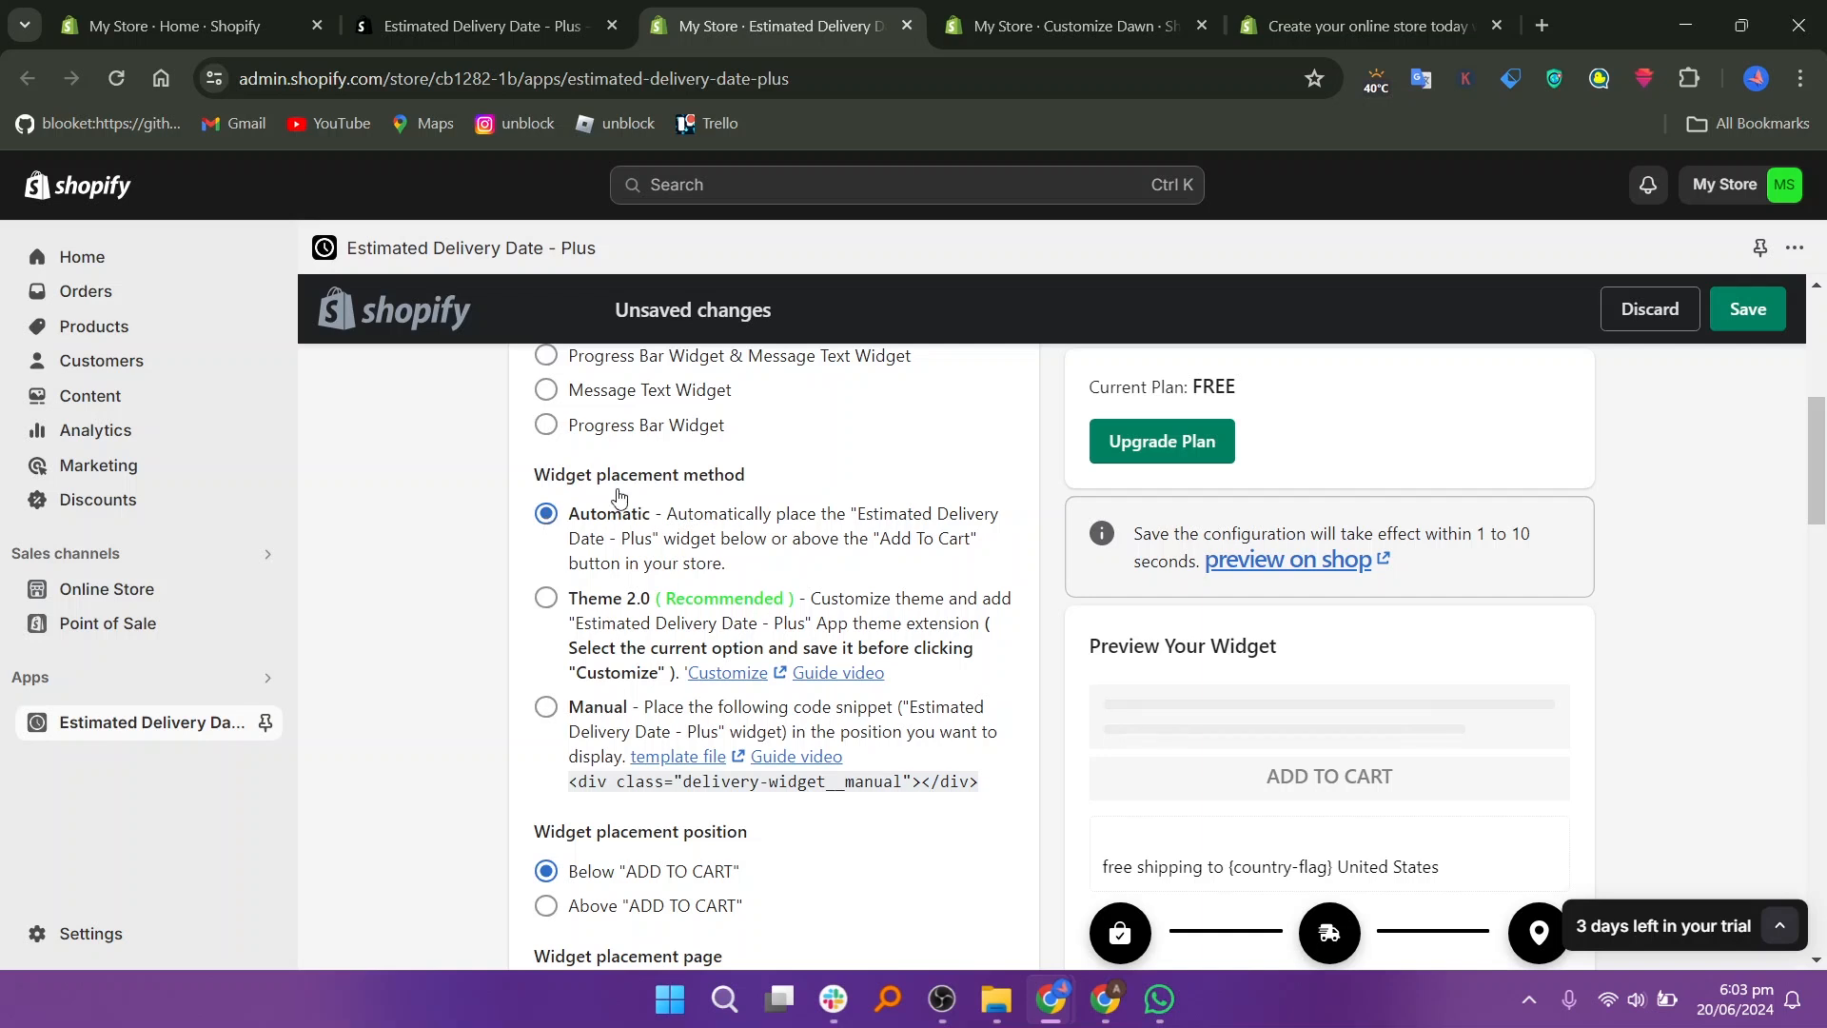
Save the widget configuration and open the app's product list.
click(1756, 311)
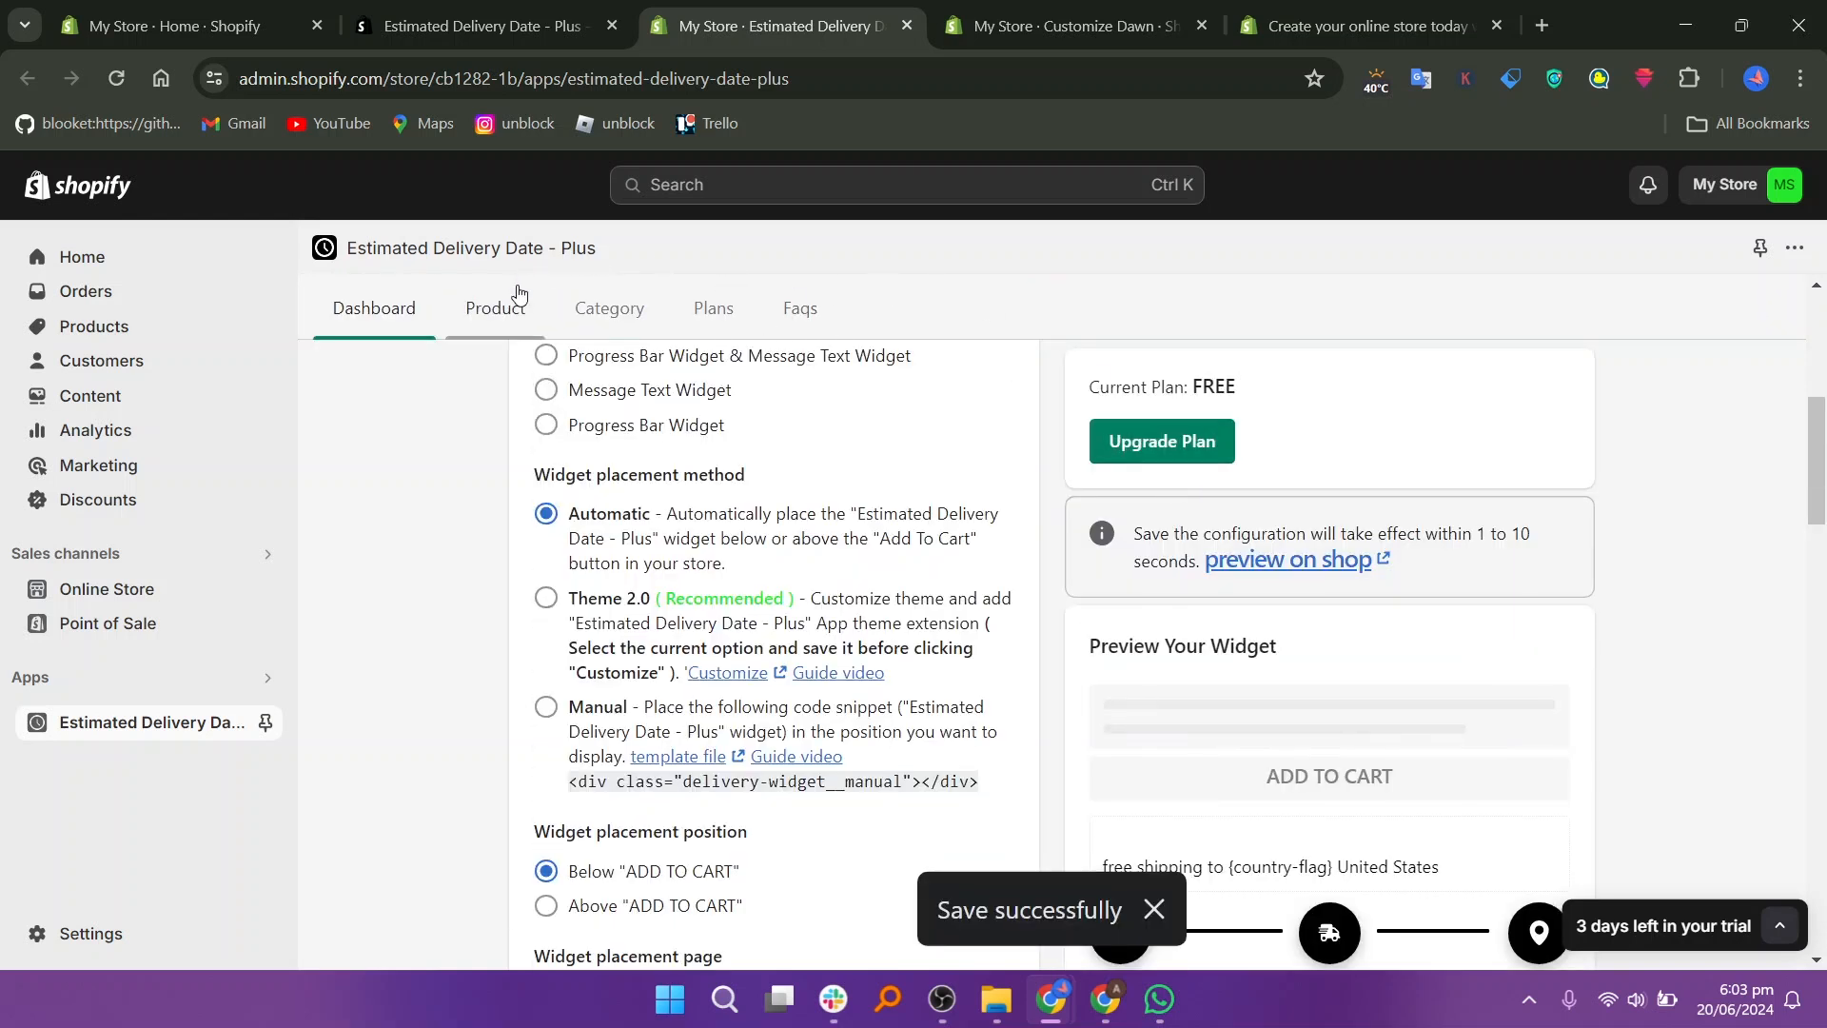
click(504, 315)
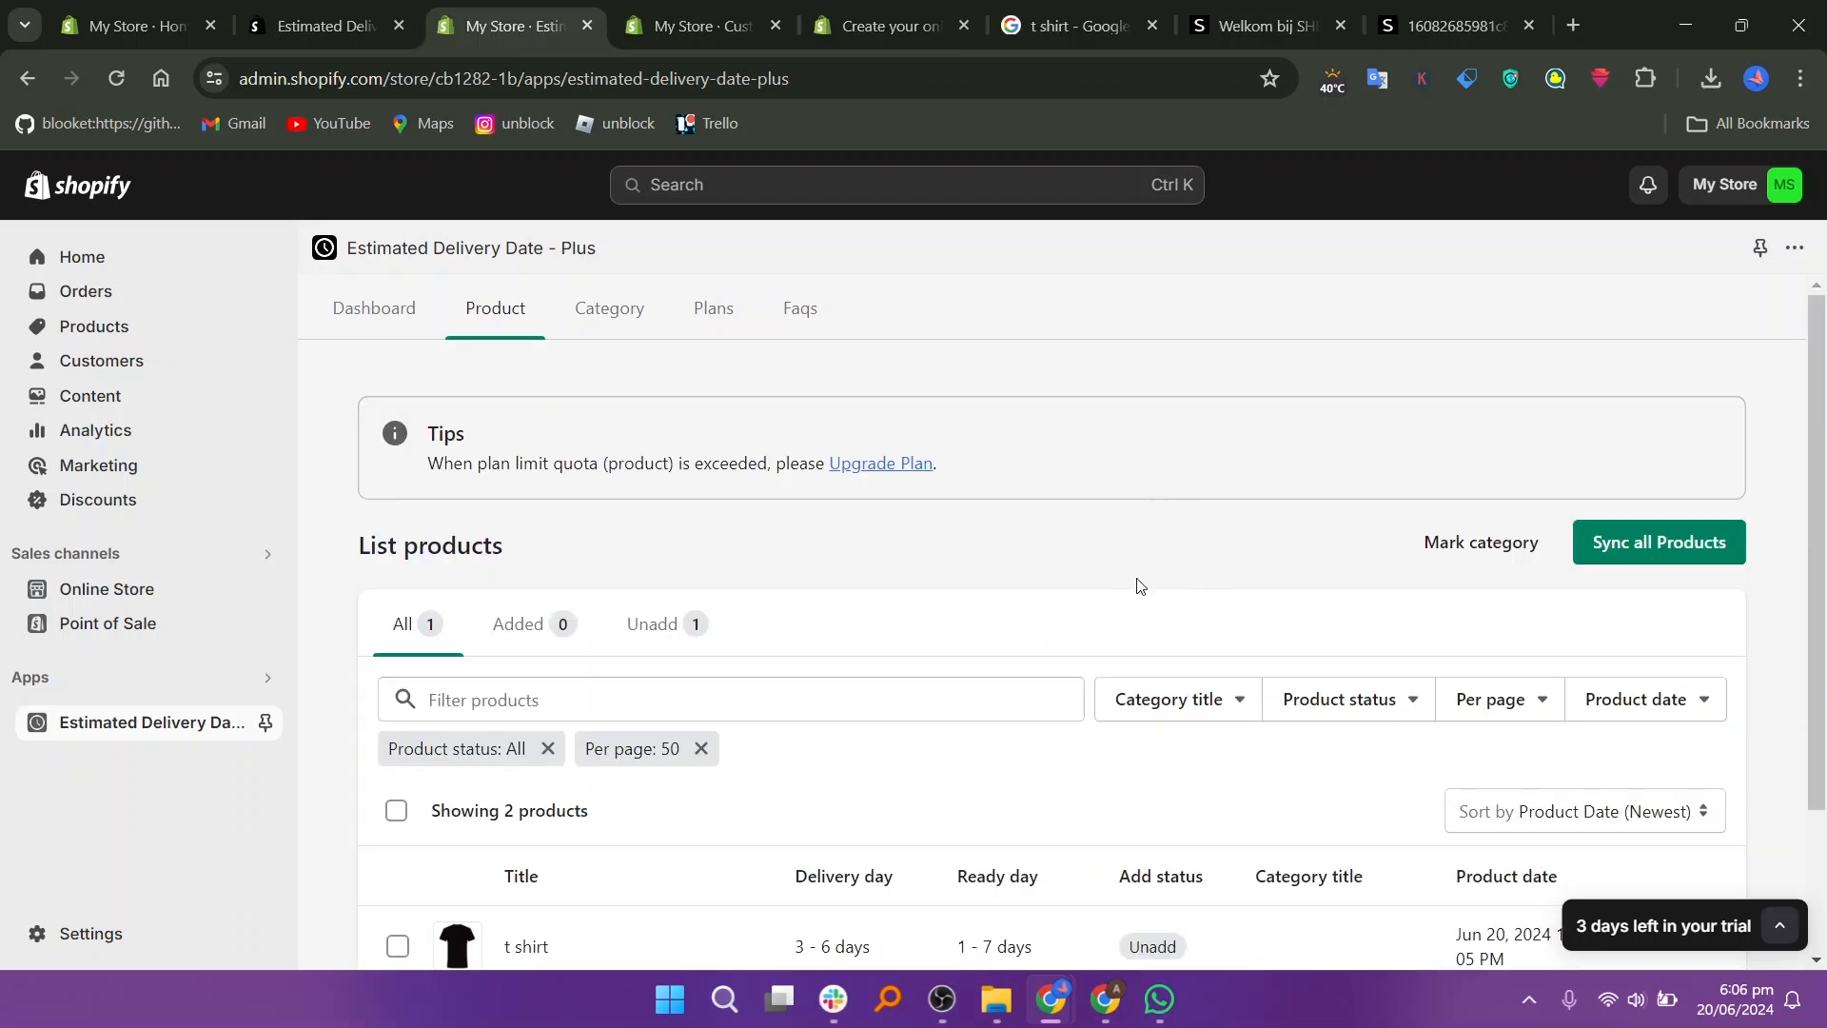
Preview the t shirt product from the app's product list and check its storefront page for the delivery date widget.
mouse_move(1817, 381)
mouse_down()
mouse_move(1817, 533)
mouse_move(1817, 366)
mouse_up()
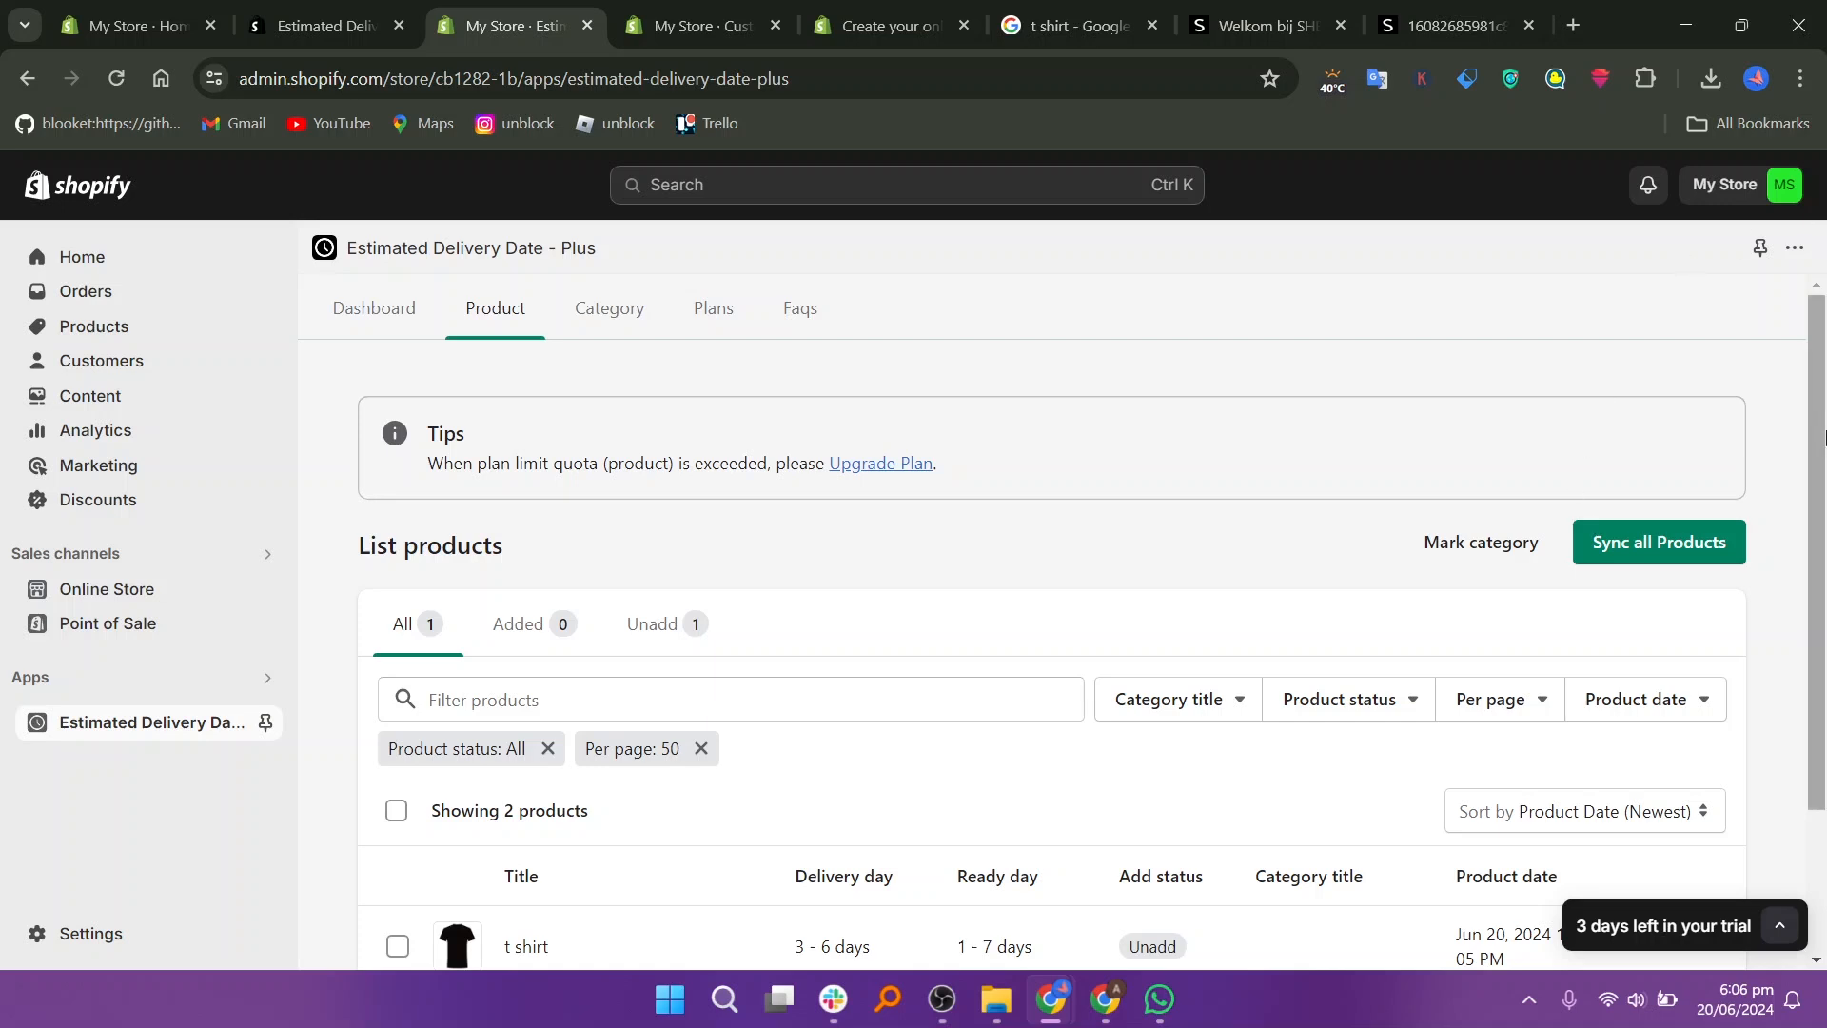
drag(1824, 435, 1821, 666)
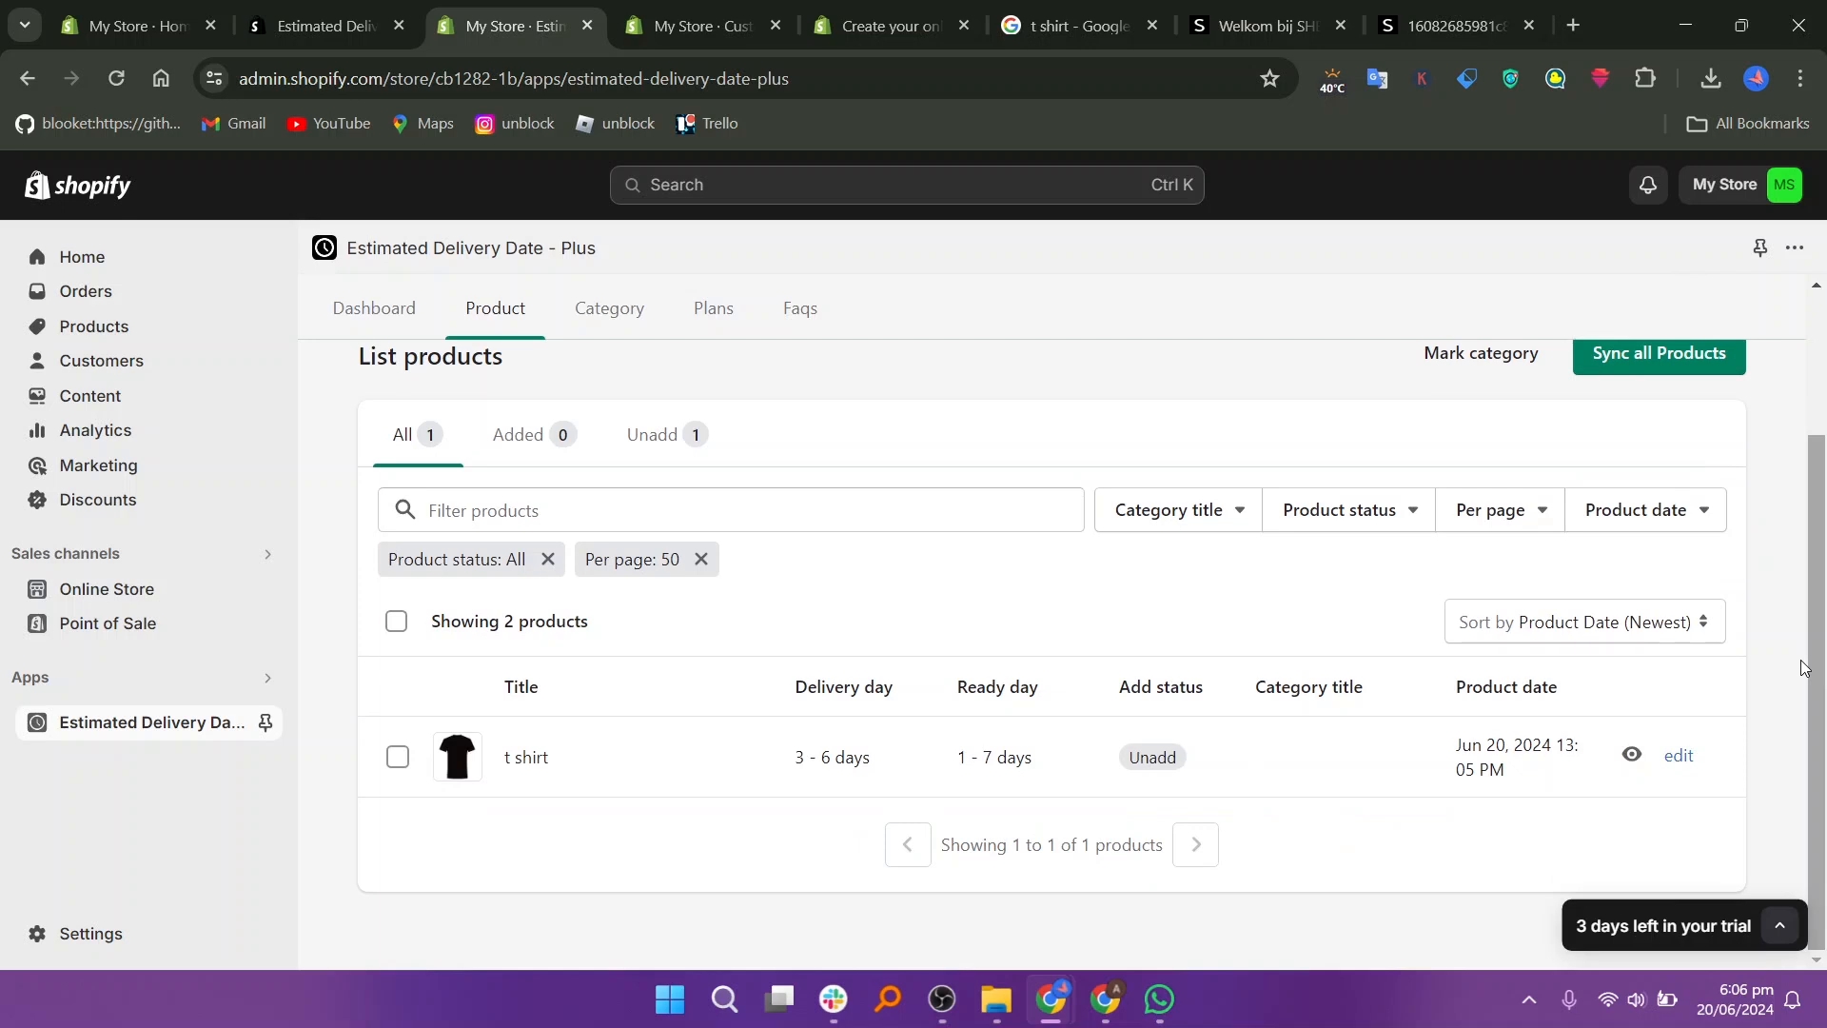
click(1634, 755)
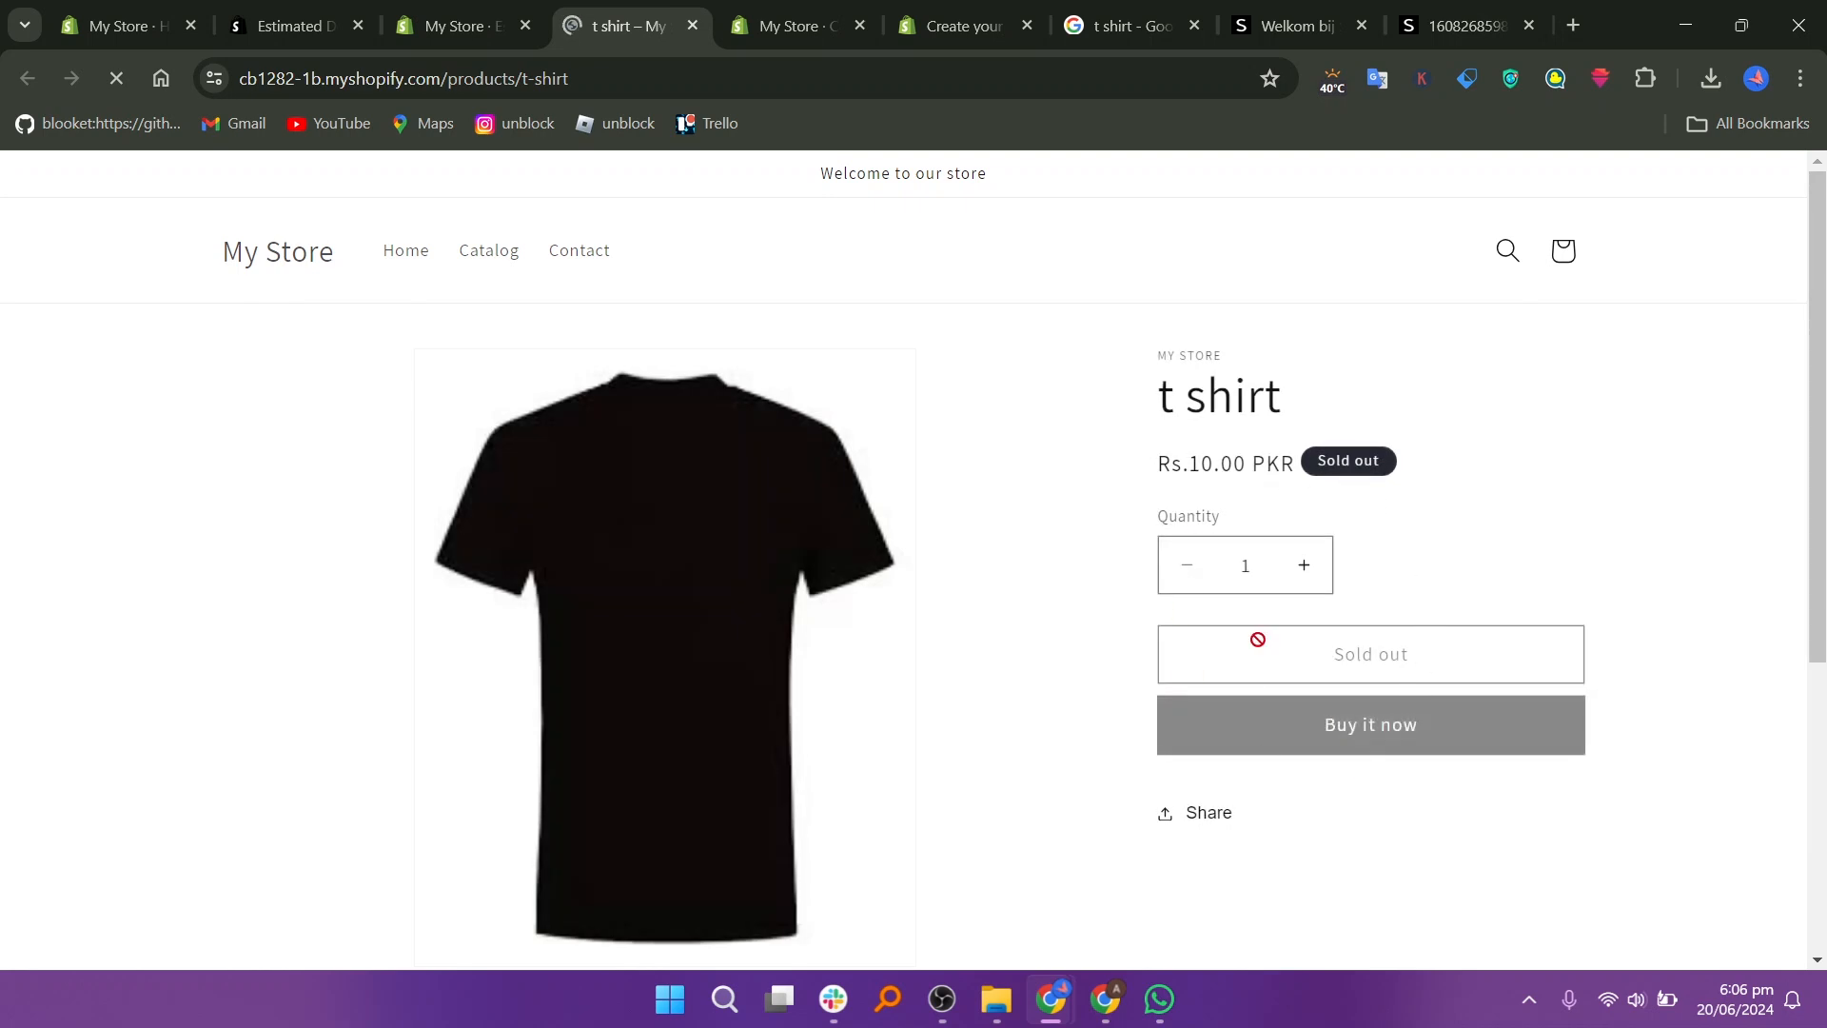
scroll(1822, 642, down, 2)
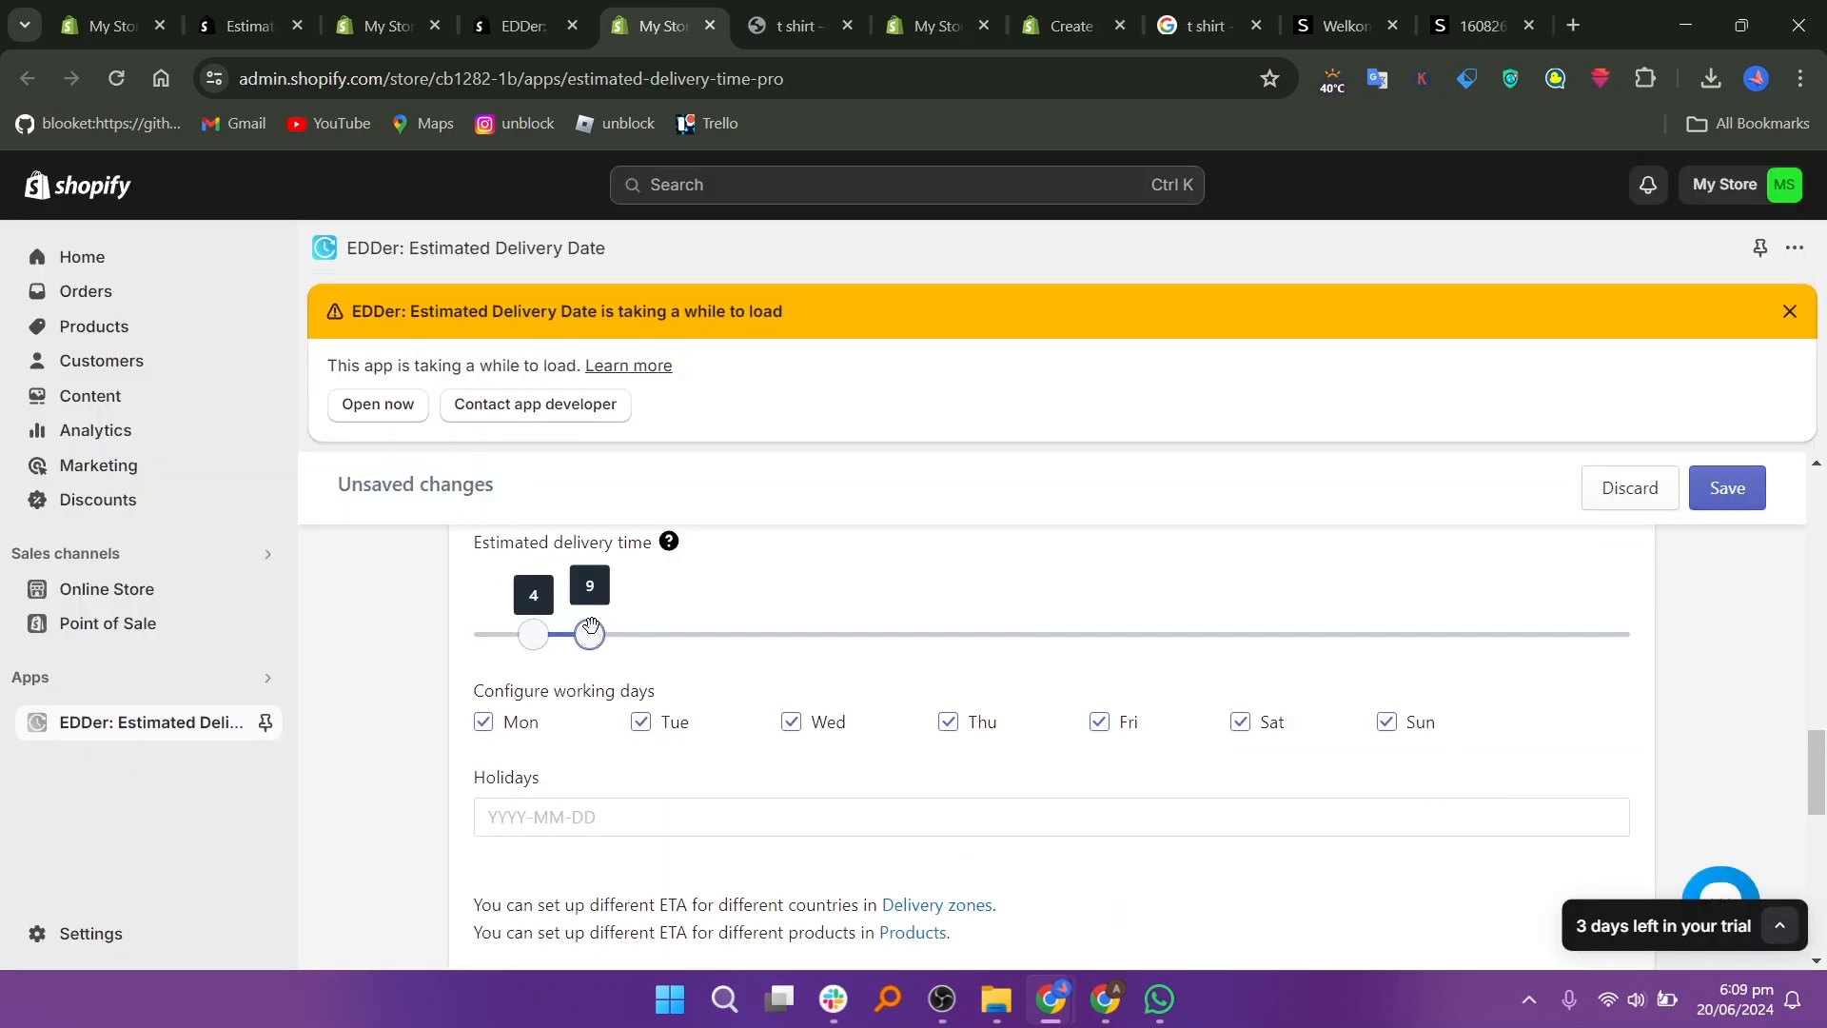
In the EDDer: Estimated Delivery Date app, raise the upper limit of the estimated delivery time range.
mouse_move(591, 632)
mouse_down()
mouse_move(644, 624)
mouse_move(621, 623)
mouse_up()
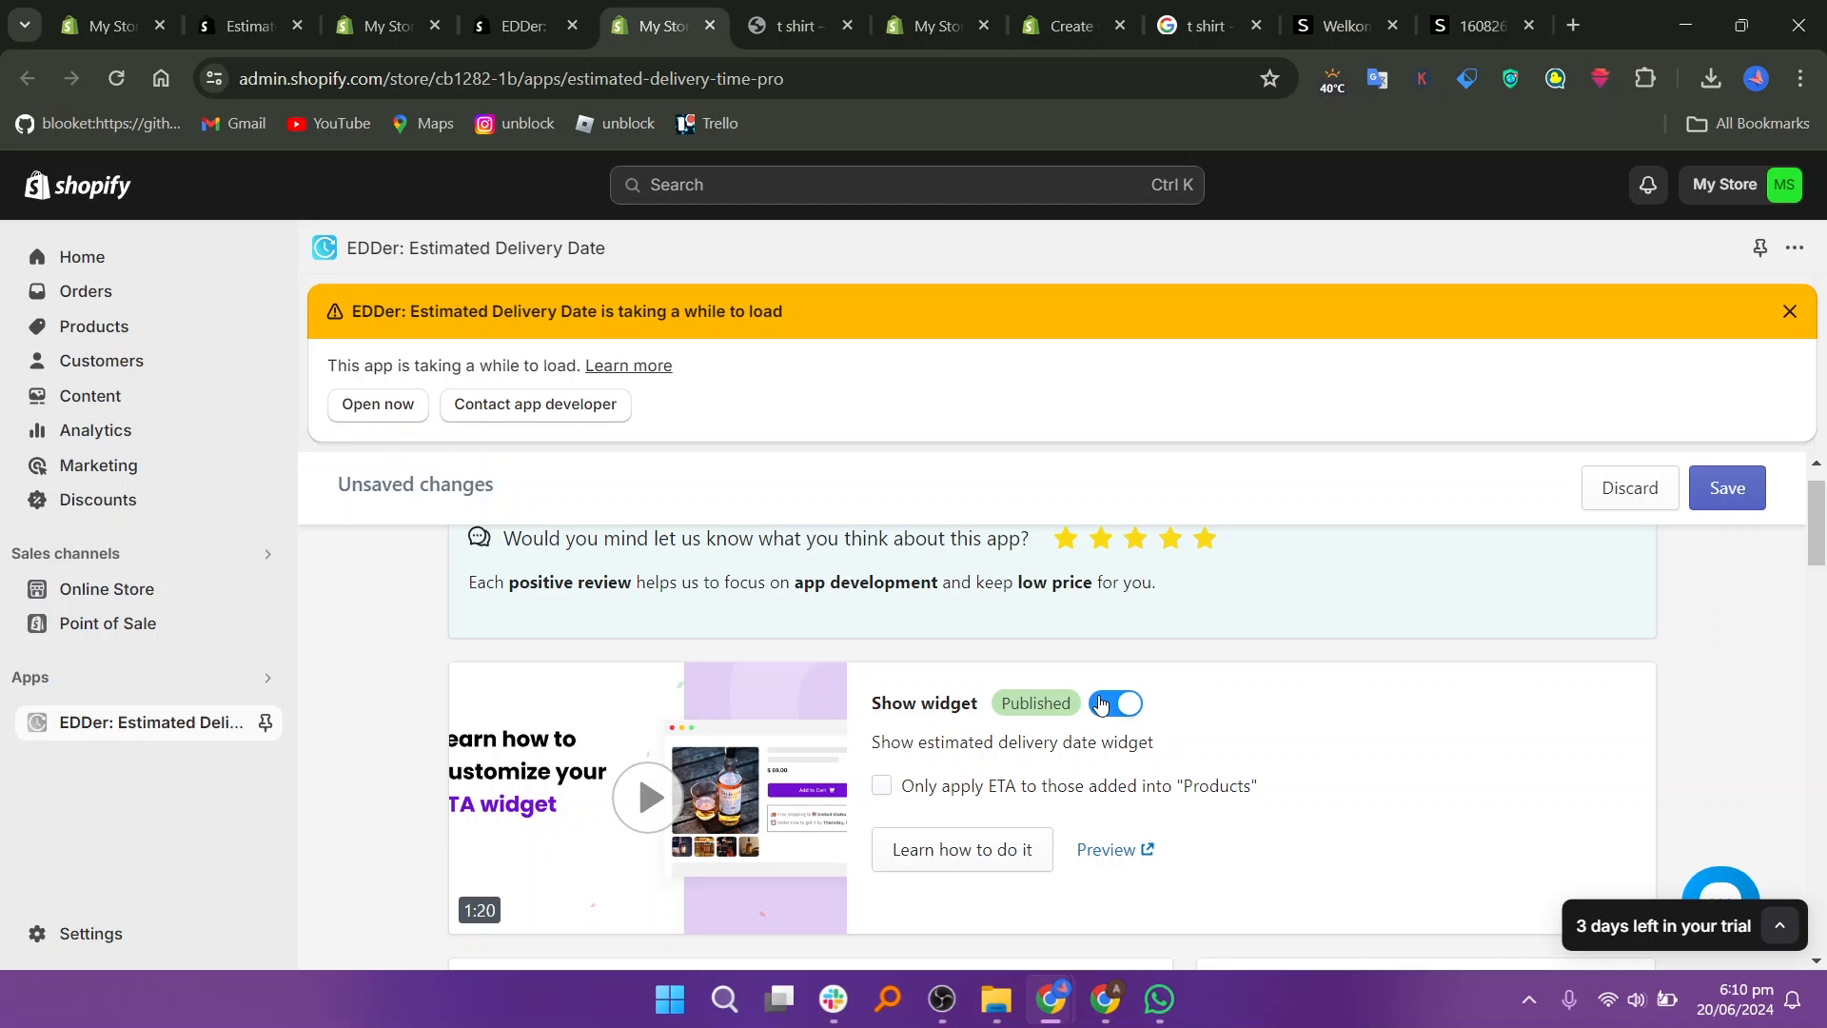
Open the online store's theme editor and check the app blocks available for the home page's Image banner.
click(149, 592)
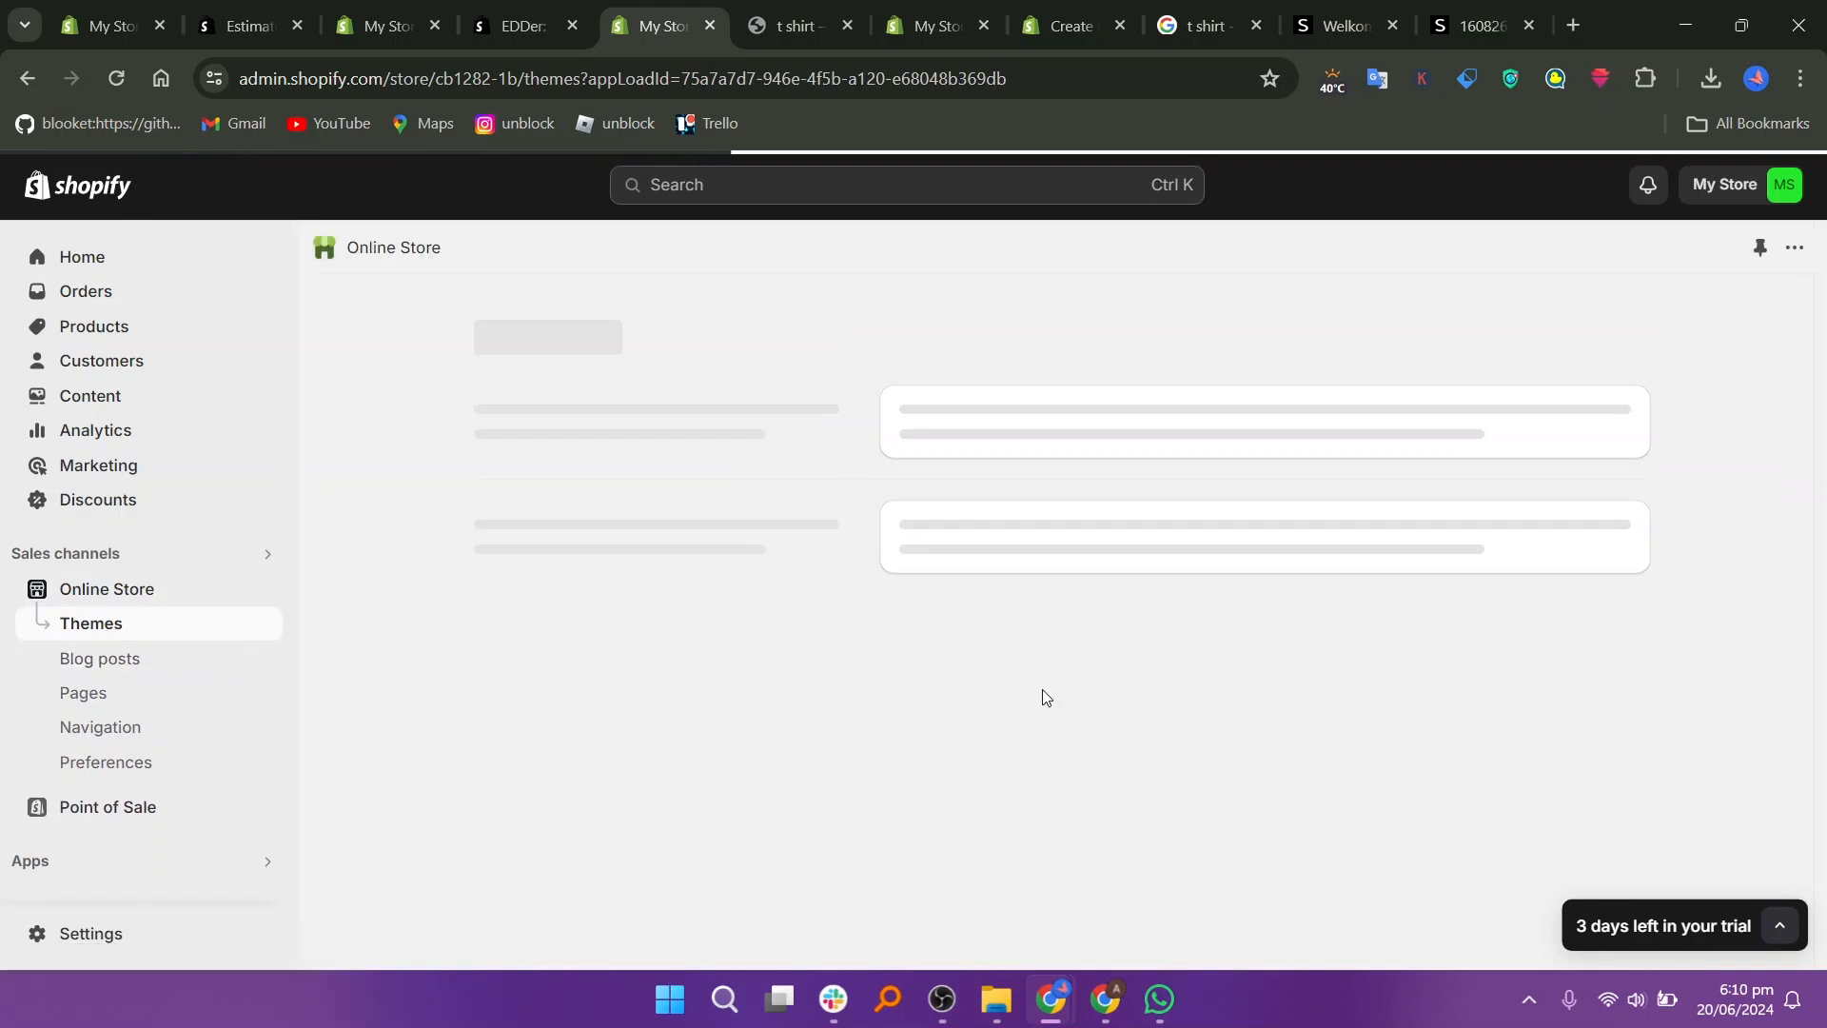
click(193, 677)
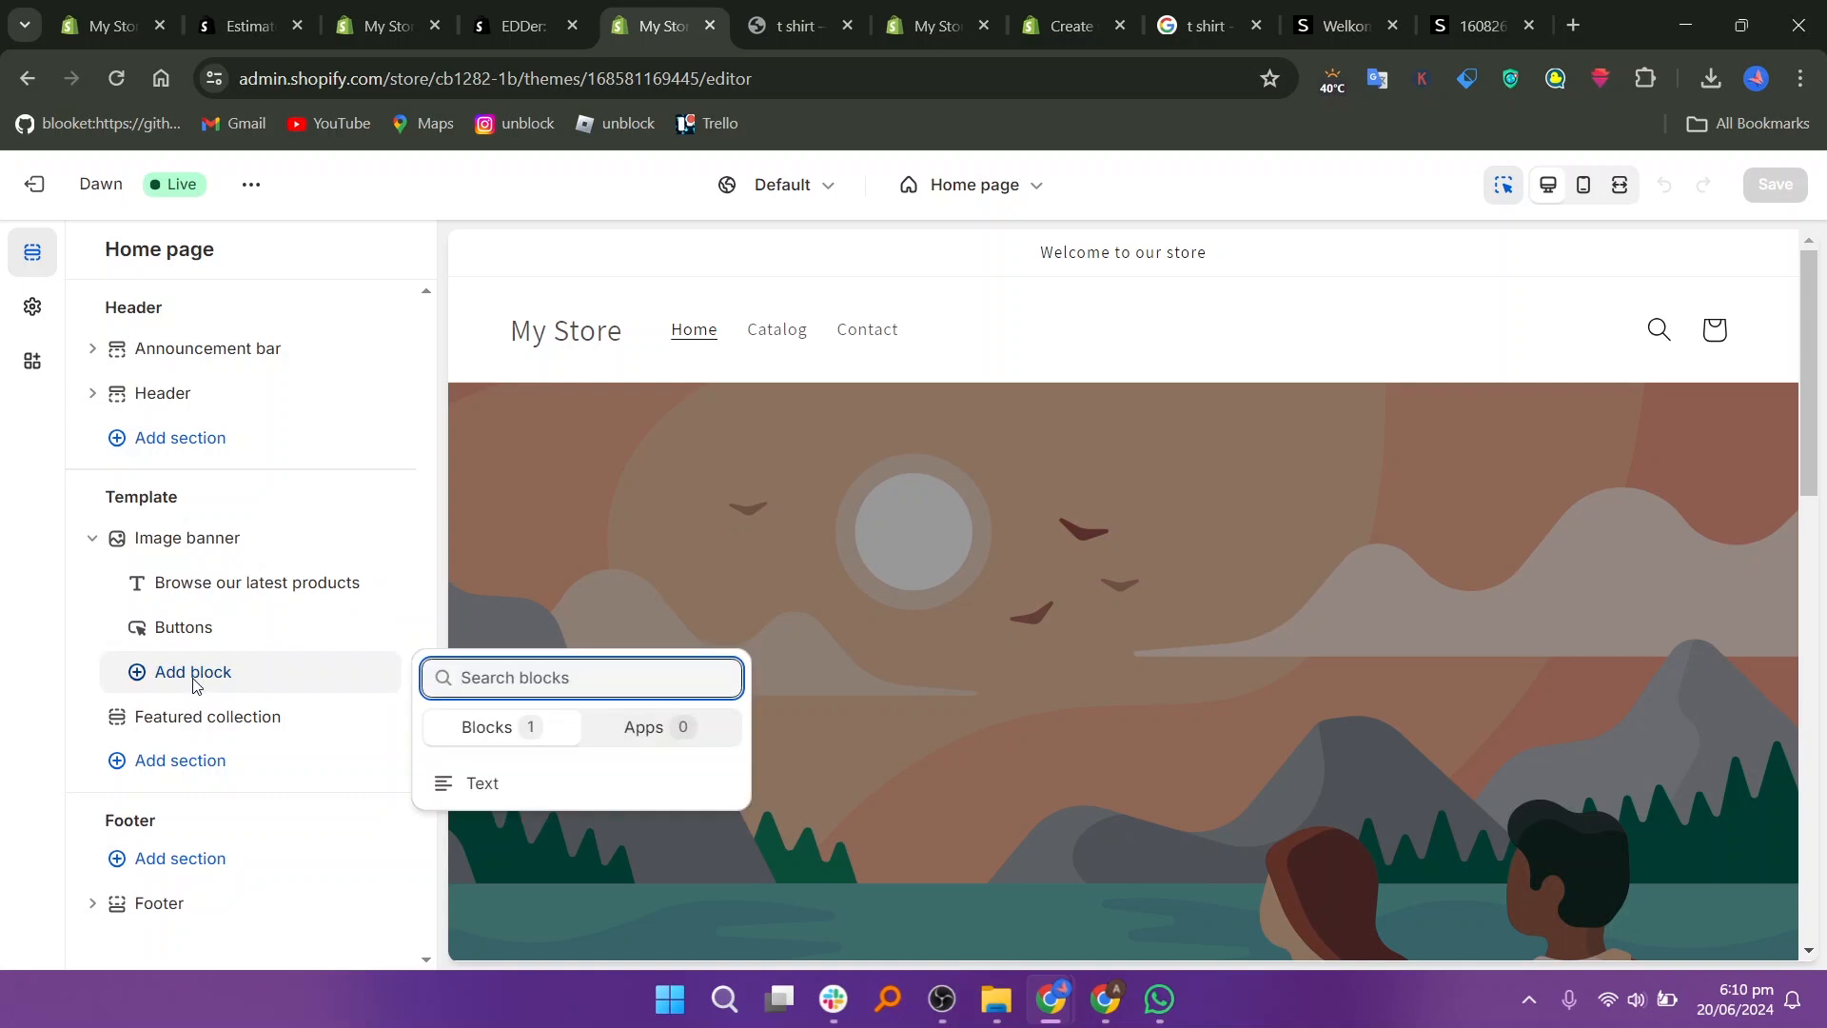
click(659, 727)
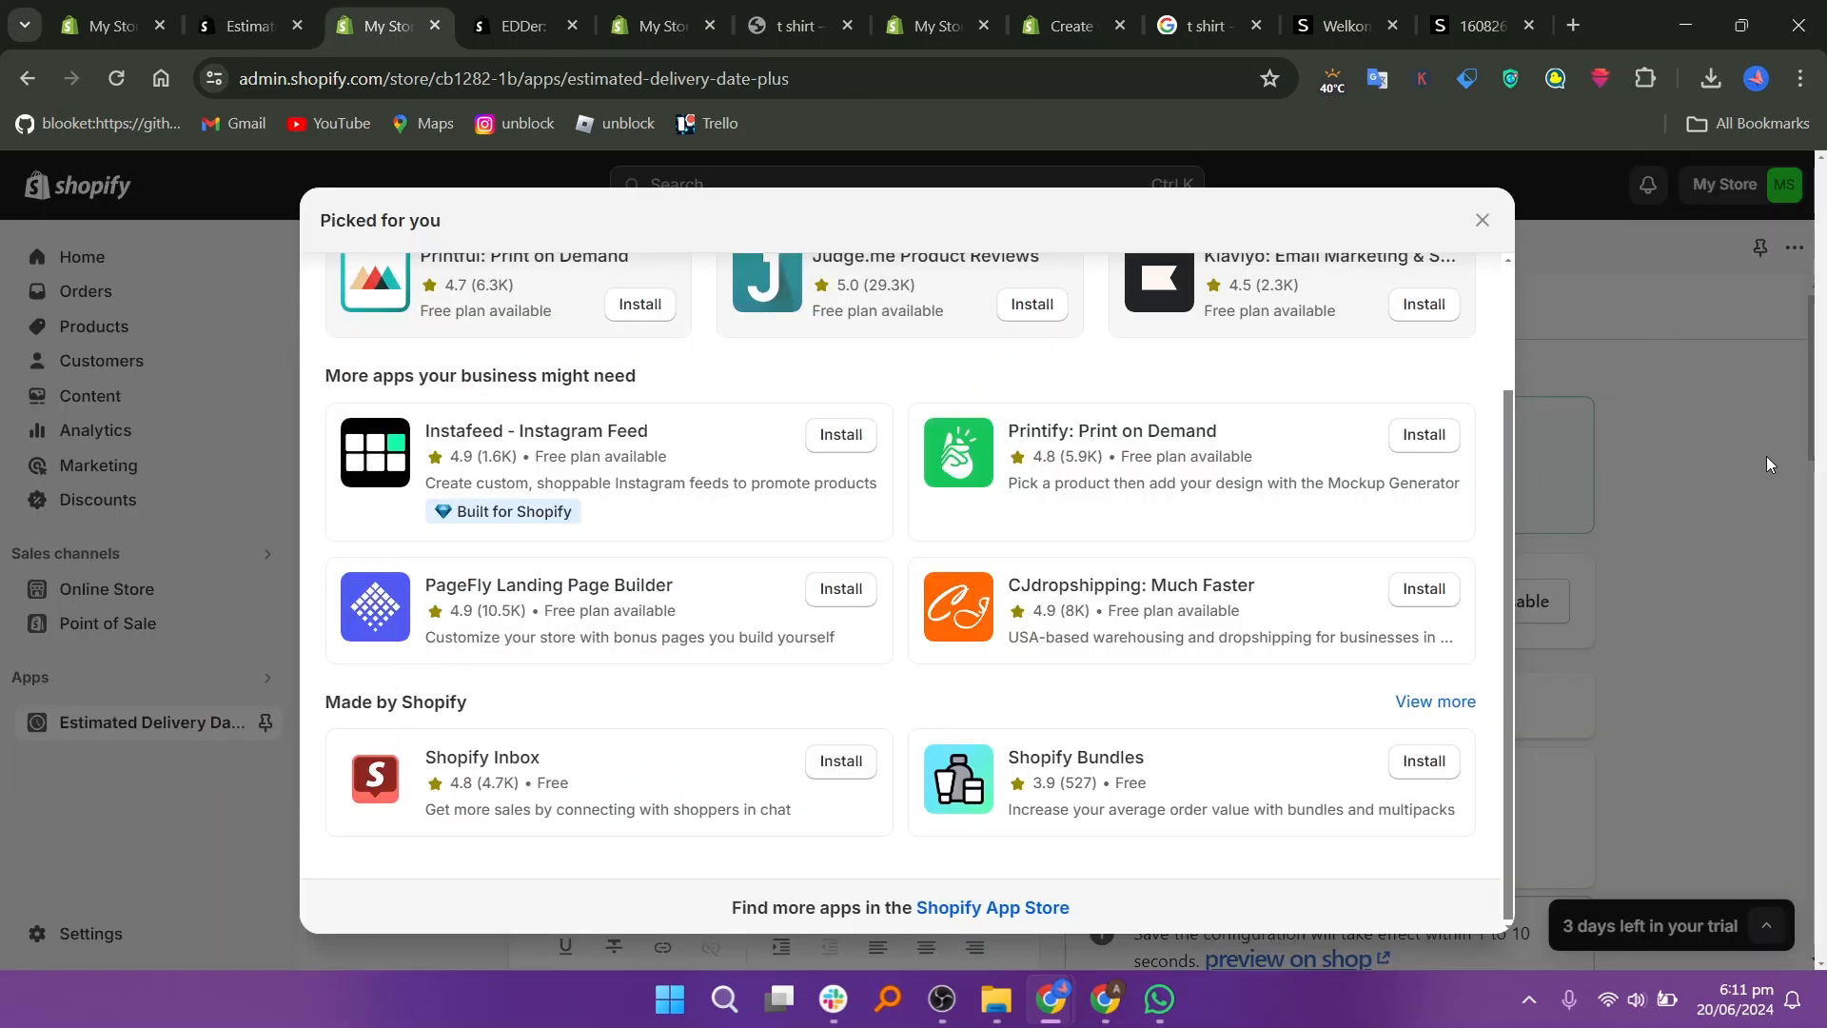
Dismiss the recommended apps list over Estimated Delivery Date - Plus and go to the store admin's home page.
click(1768, 458)
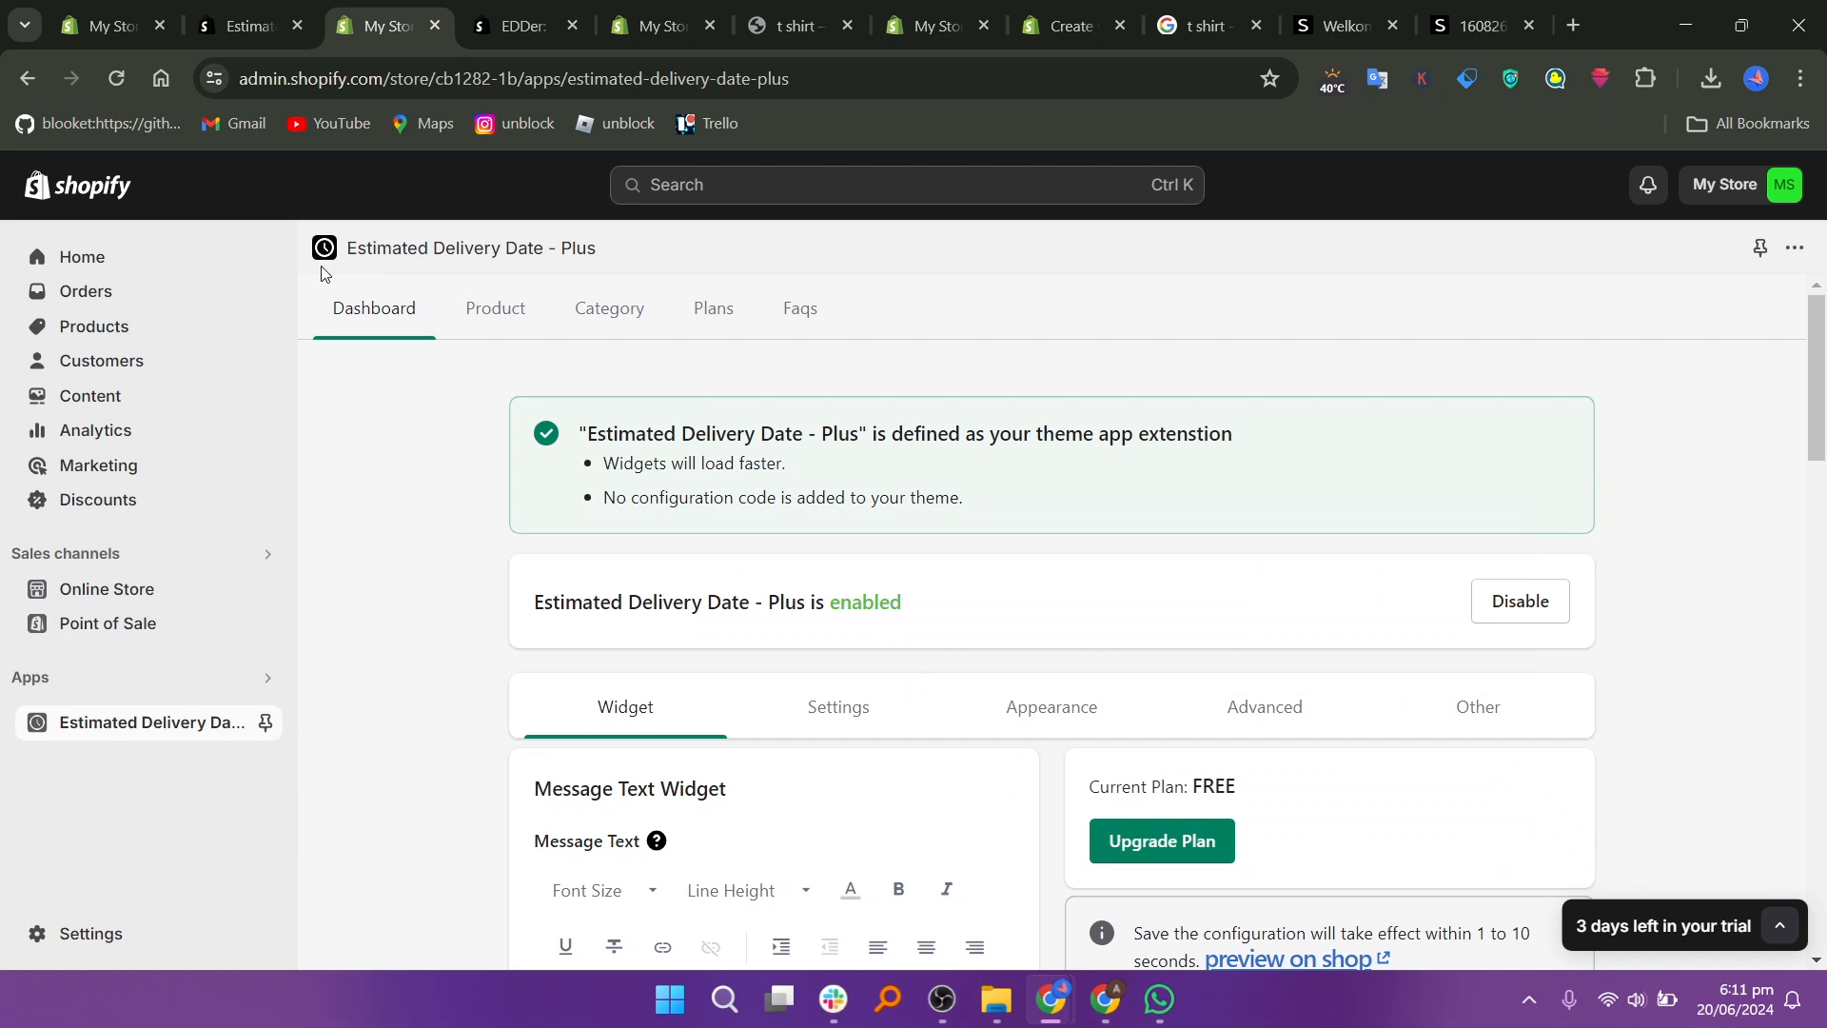
click(173, 262)
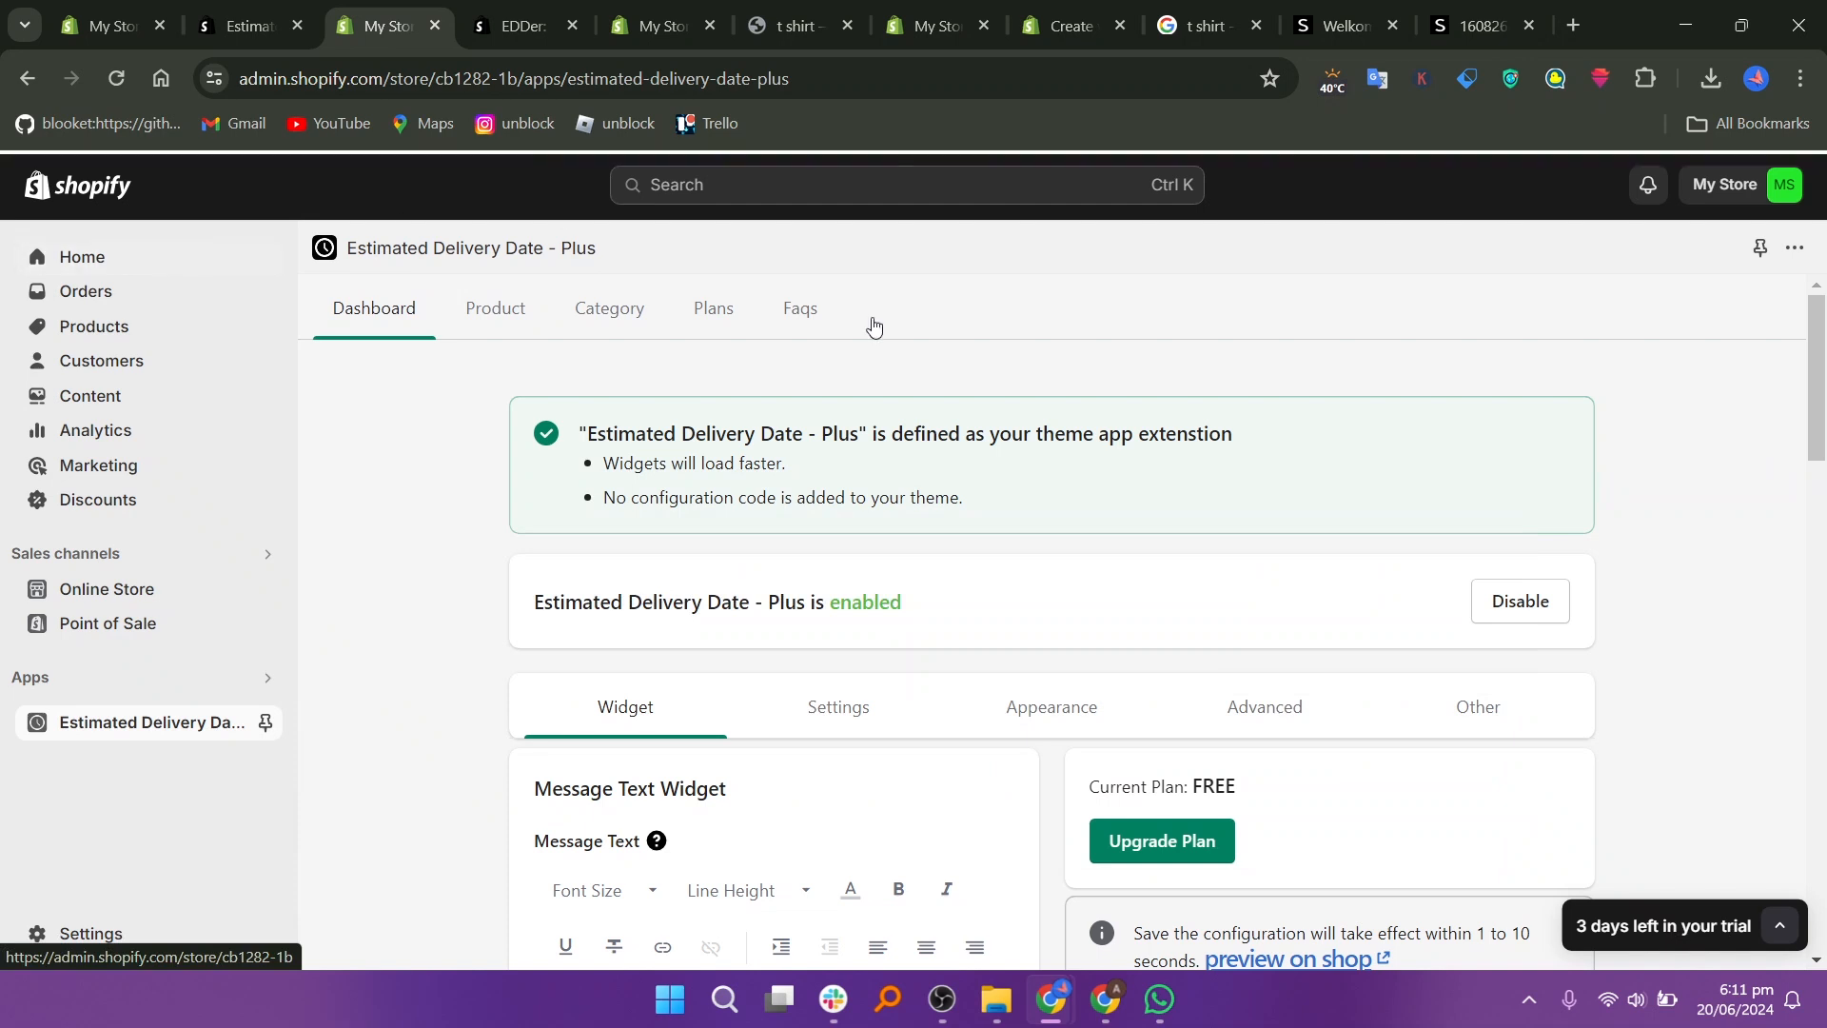